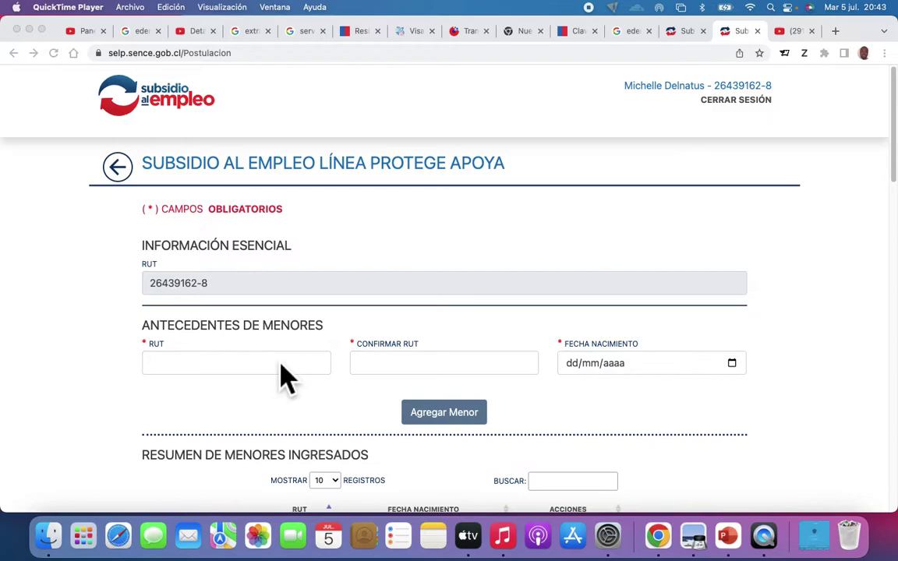
Step: Enter the child's RUT in the Antecedentes de Menores RUT field
scroll(284, 378, "down", 3)
scroll(285, 378, "up", 3)
scroll(413, 388, "down", 2)
scroll(421, 389, "up", 2)
scroll(492, 335, "down", 2)
scroll(452, 328, "up", 2)
scroll(341, 391, "down", 4)
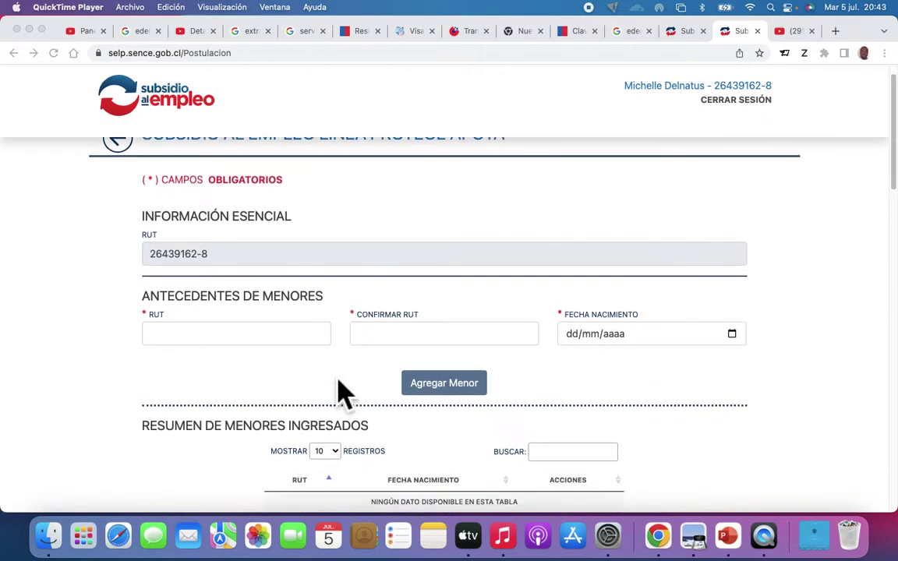
scroll(343, 390, "up", 2)
scroll(341, 391, "down", 4)
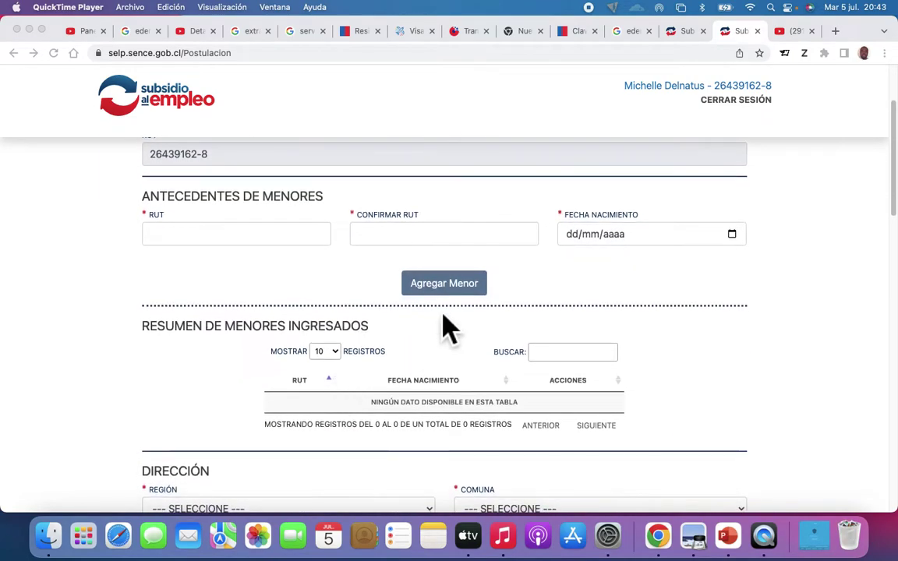
scroll(312, 277, "up", 2)
scroll(311, 277, "up", 2)
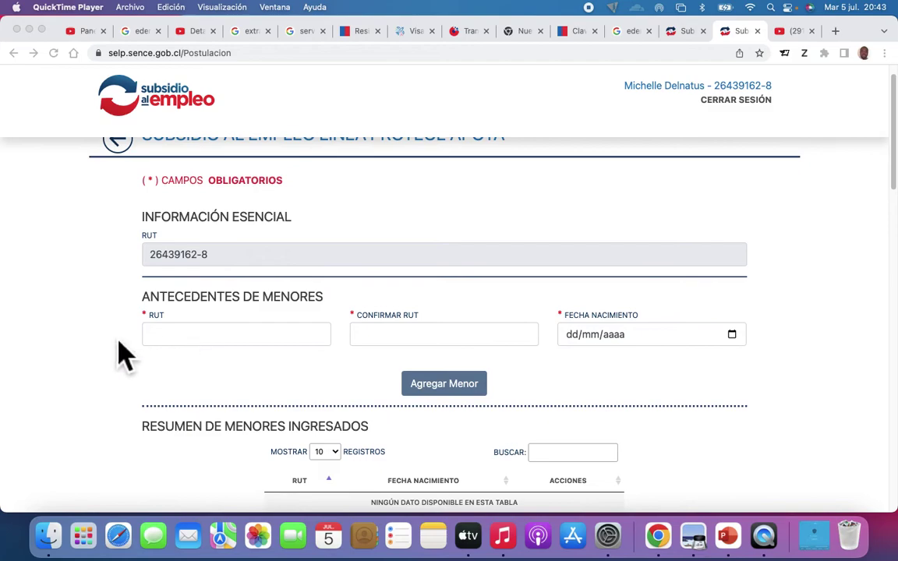
left_click(258, 337)
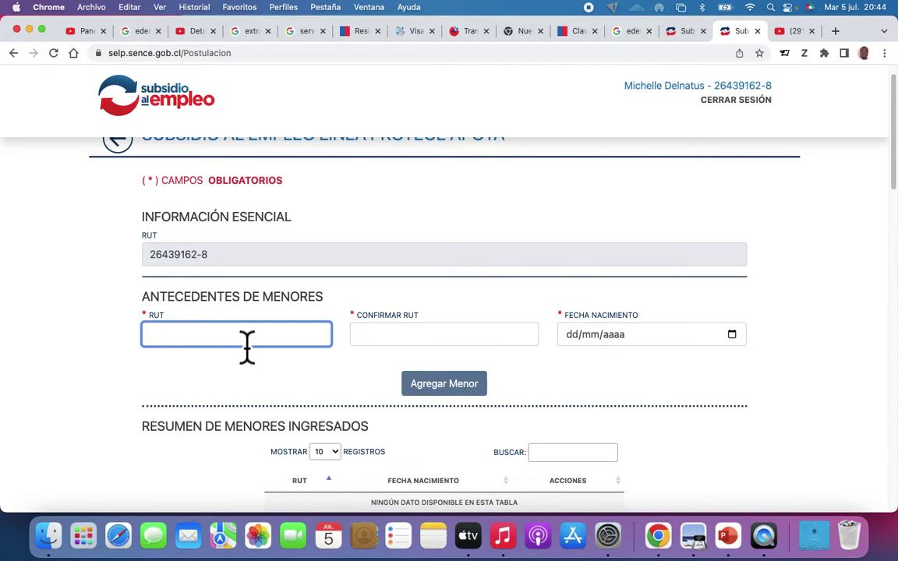
left_click(353, 371)
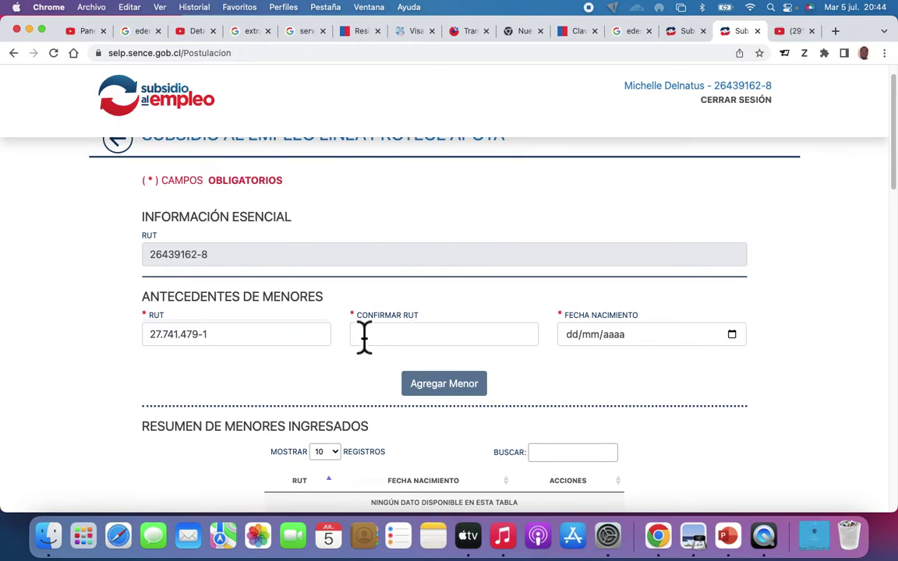
Step: Re-enter the same RUT in Confirmar RUT, correcting a mistyped digit
left_click(417, 345)
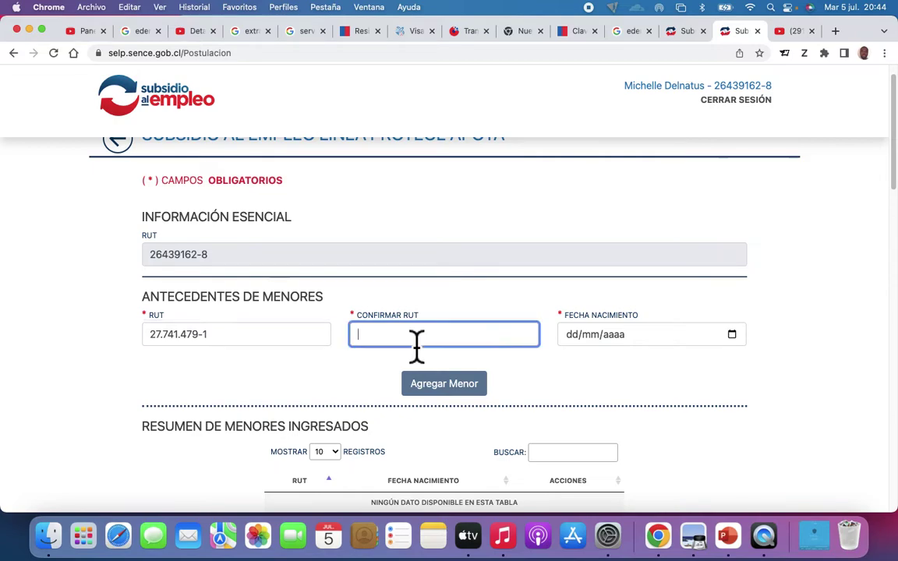
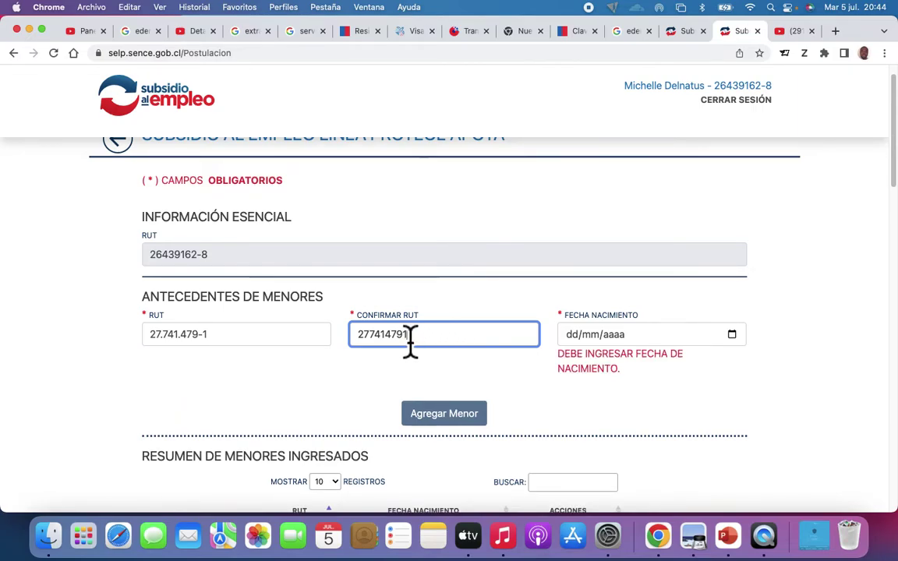
scroll(411, 341, "down", 2)
scroll(410, 340, "up", 3)
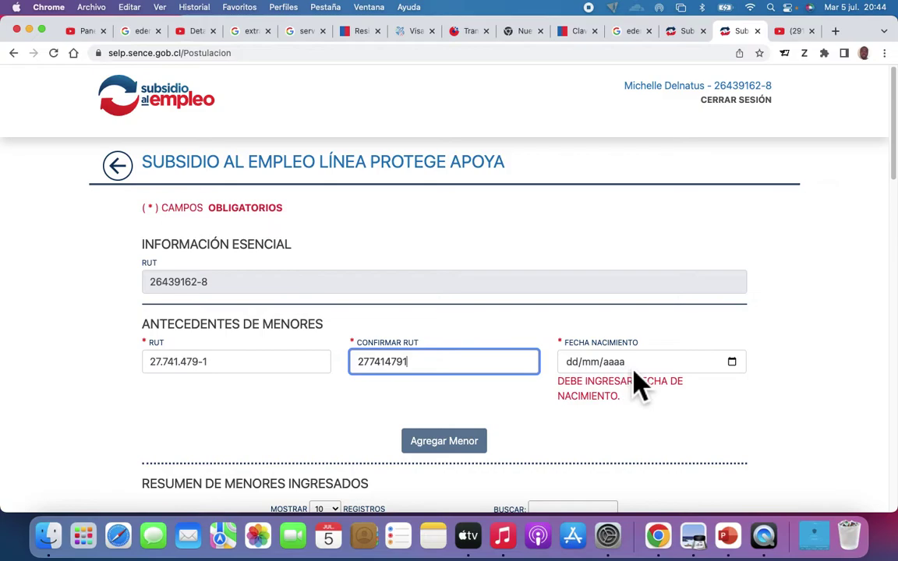
Step: Pick 12 March 2022 as the child's Fecha Nacimiento, then reopen the calendar to verify it
left_click(738, 371)
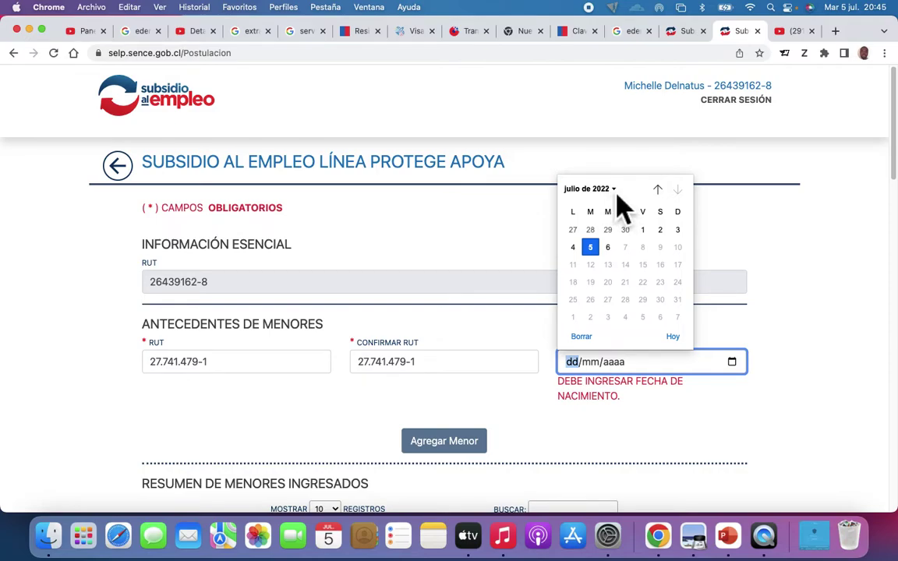
left_click(615, 193)
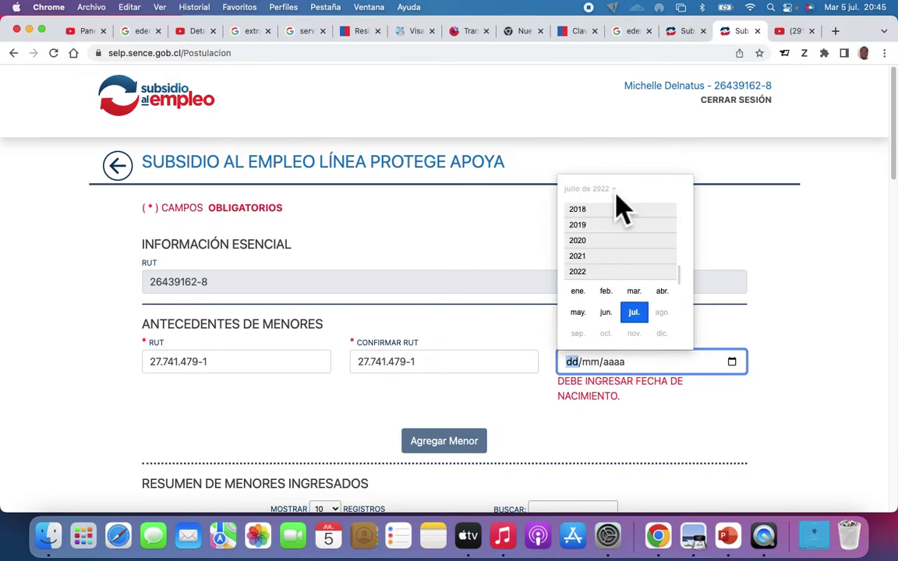
left_click(636, 295)
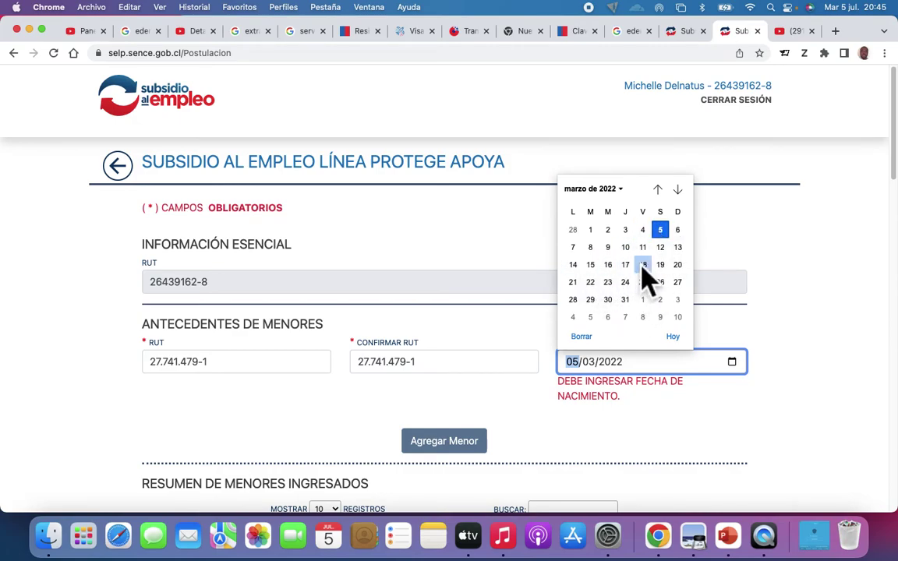
left_click(665, 251)
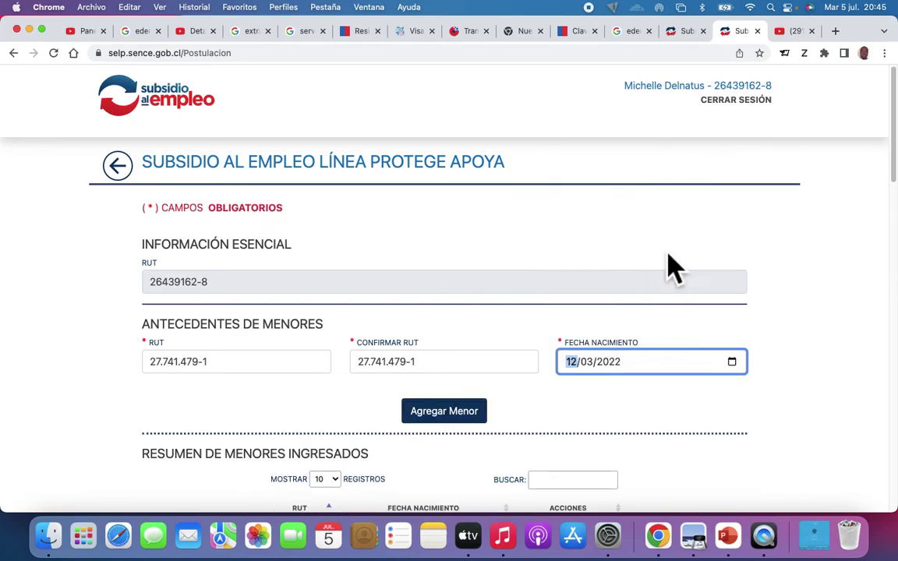
scroll(628, 407, "down", 5)
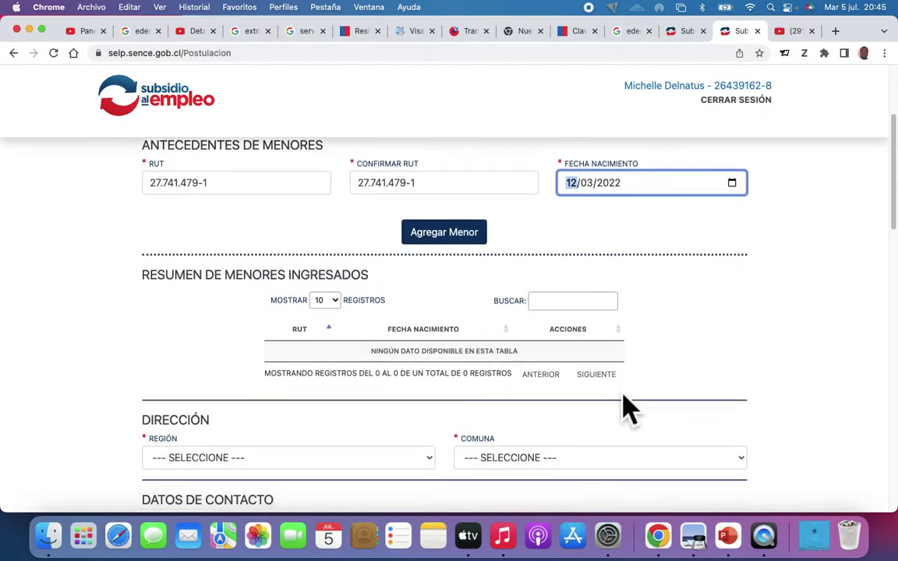
scroll(627, 407, "up", 2)
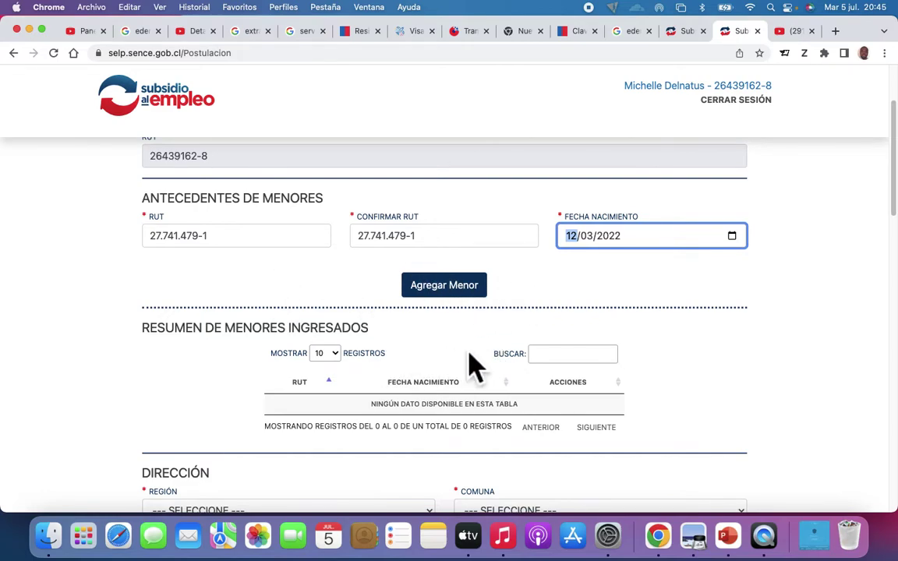
scroll(472, 366, "up", 1)
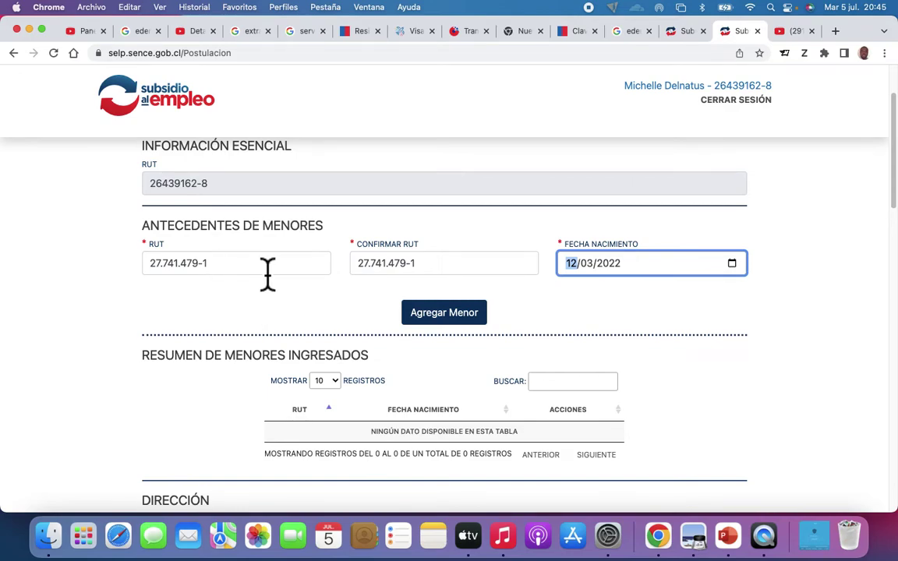
scroll(267, 277, "up", 2)
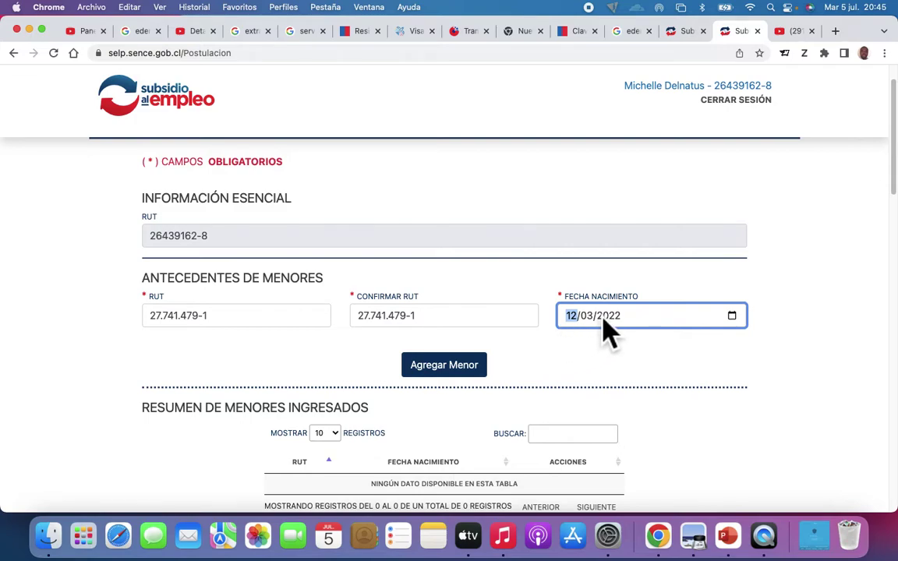
left_click(738, 320)
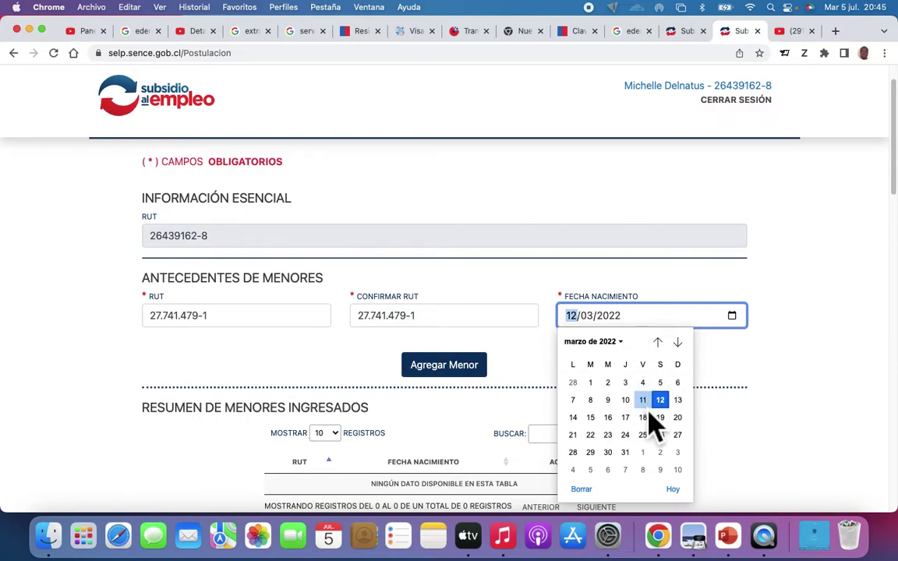
Step: Close the calendar unchanged and add the child with Agregar Menor
left_click(750, 375)
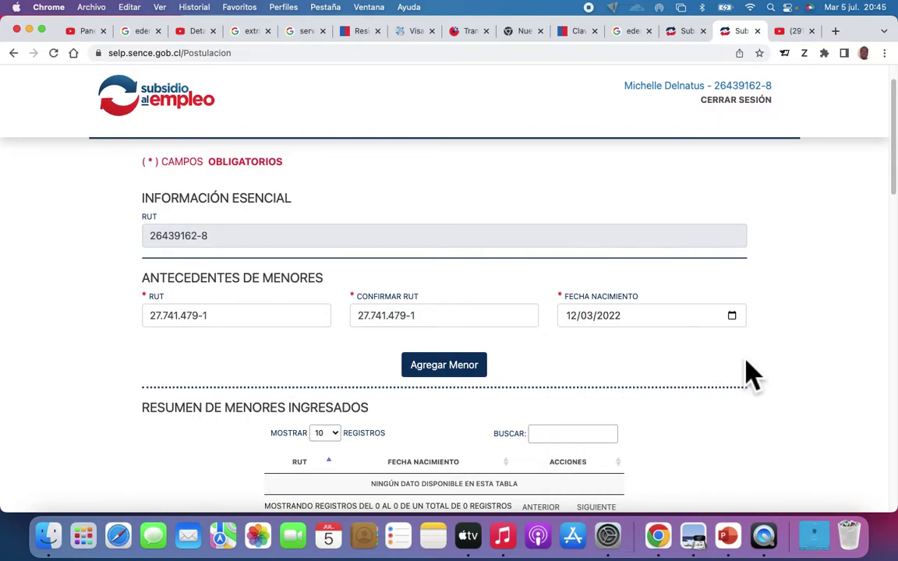
scroll(511, 366, "down", 2)
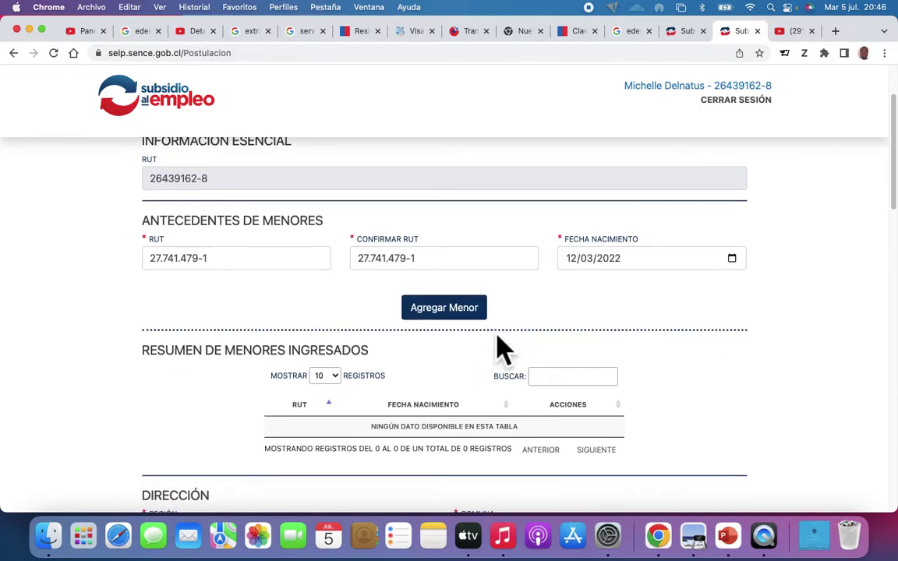
scroll(497, 345, "down", 1)
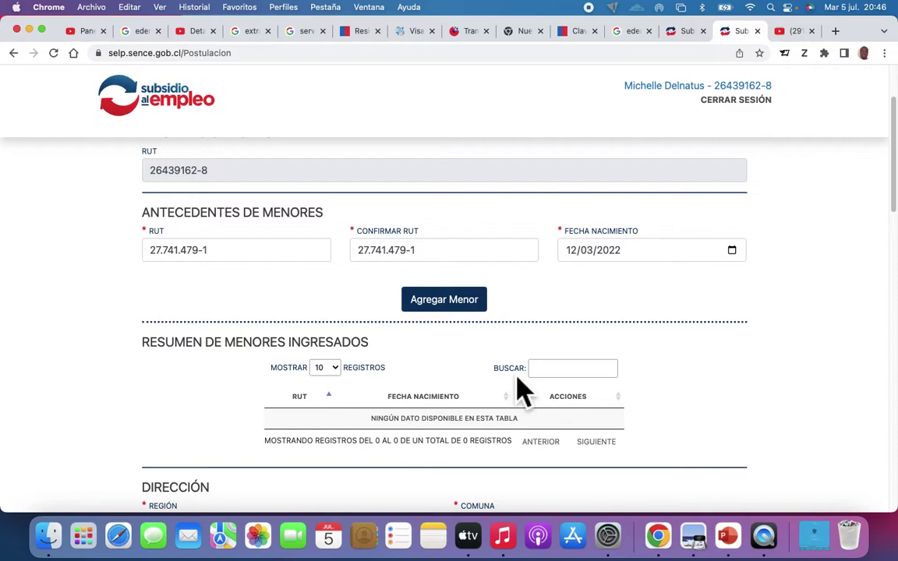
scroll(521, 389, "down", 5)
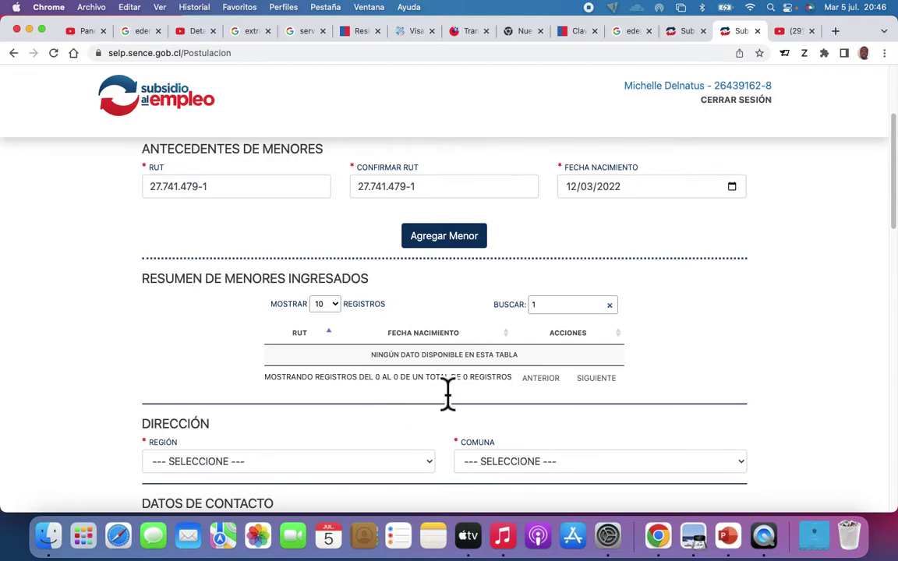
left_click(442, 244)
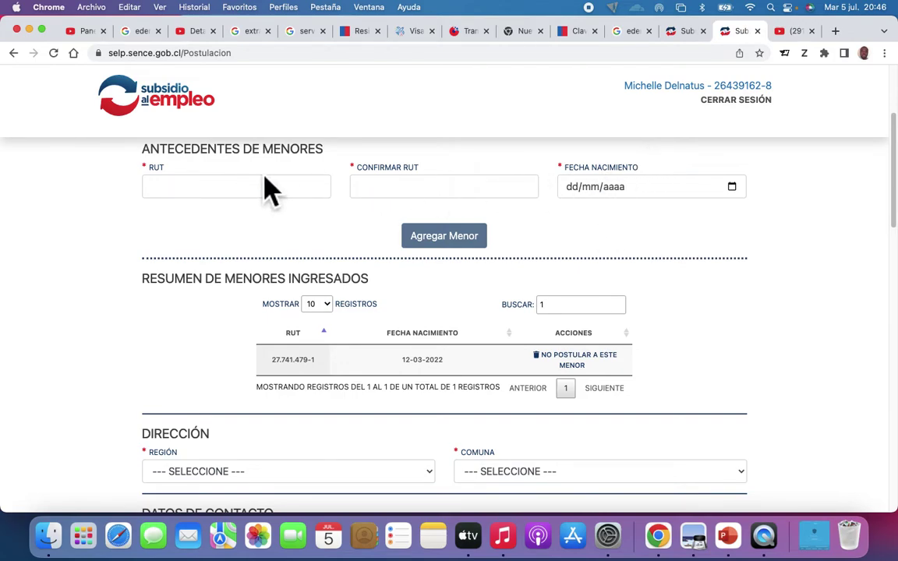
scroll(484, 365, "down", 1)
scroll(484, 365, "down", 2)
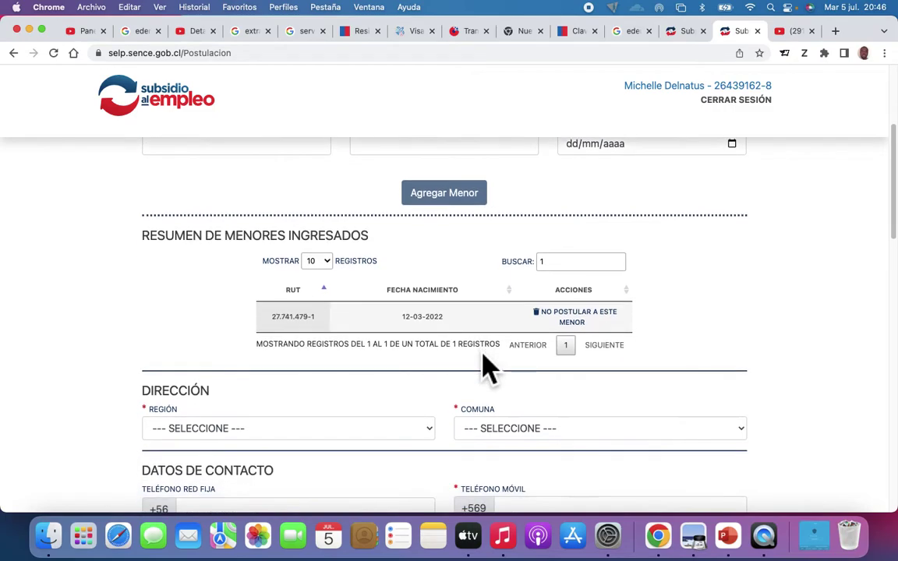
scroll(484, 366, "up", 3)
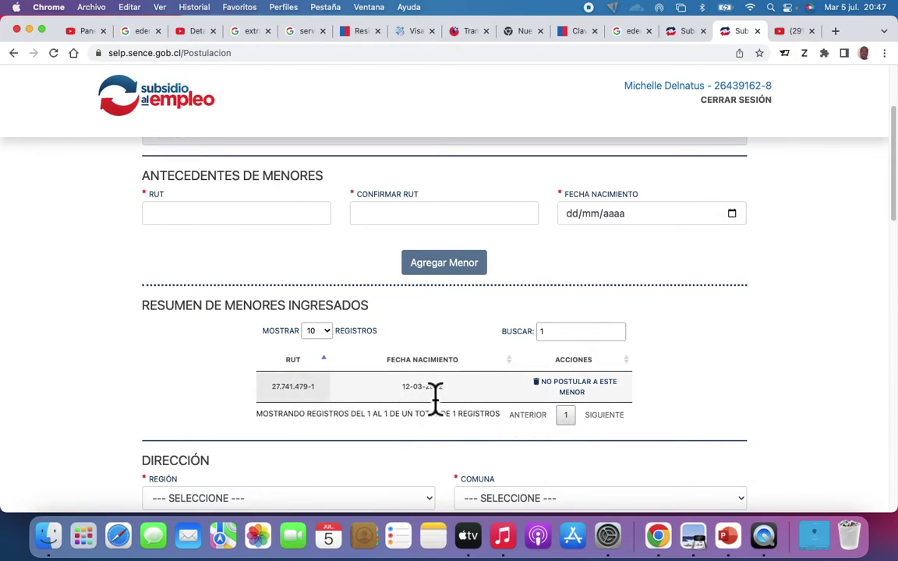
scroll(411, 456, "down", 2)
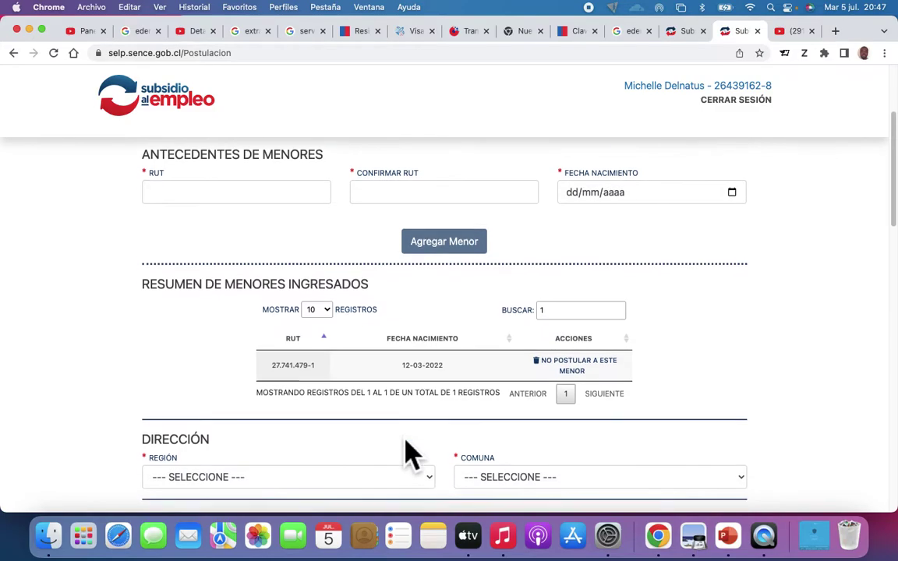
scroll(410, 454, "down", 1)
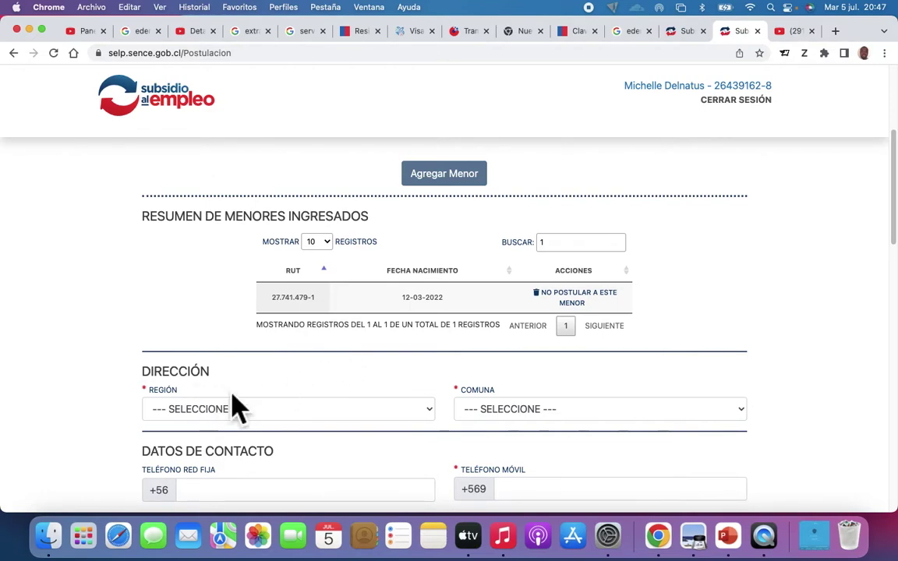
scroll(257, 419, "down", 1)
scroll(254, 415, "down", 3)
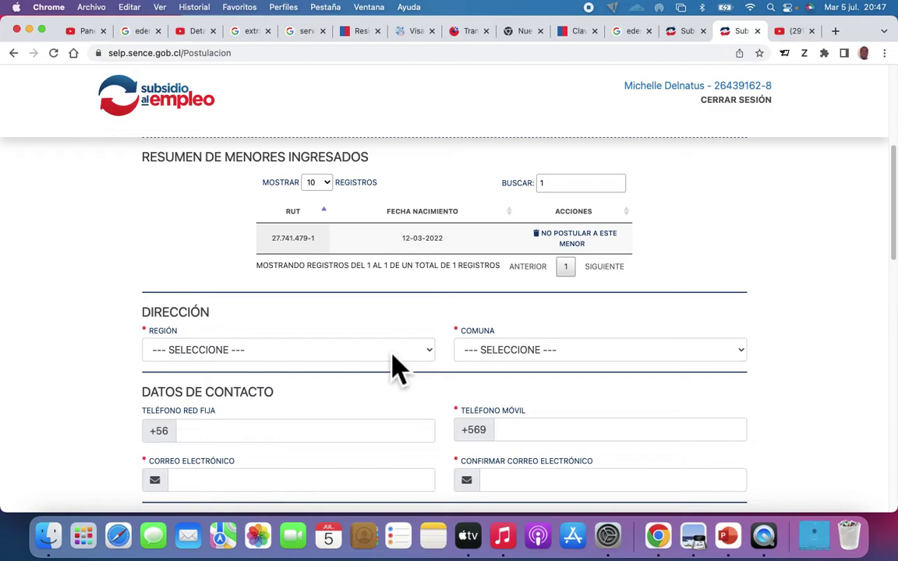
Step: Check the Región and Comuna lists, finding no communes before a region is chosen
left_click(392, 355)
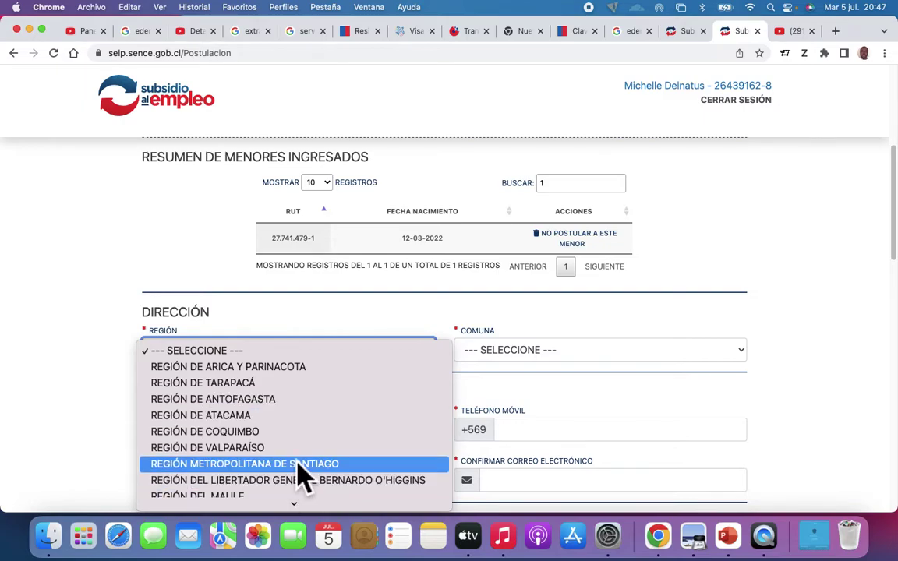
left_click(104, 410)
left_click(682, 357)
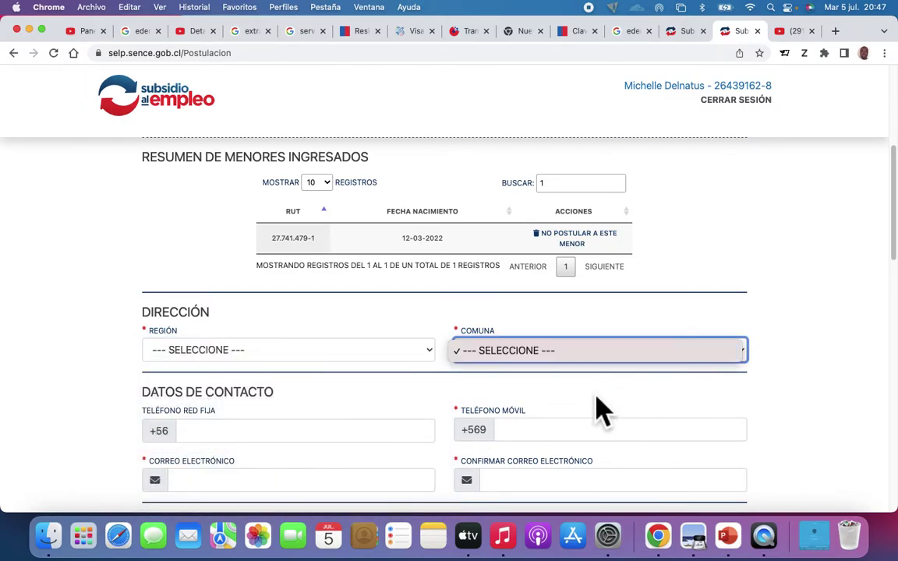
left_click(581, 353)
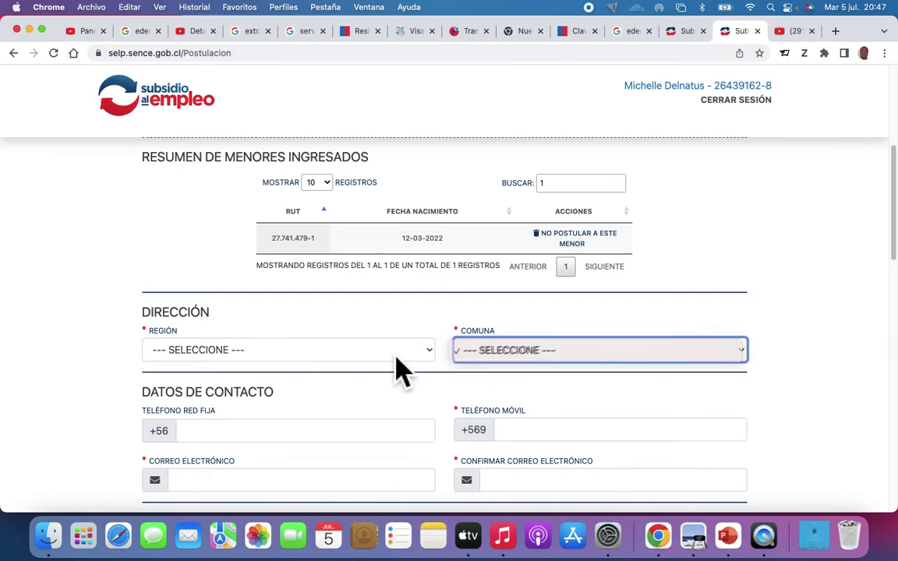
left_click(622, 352)
left_click(593, 356)
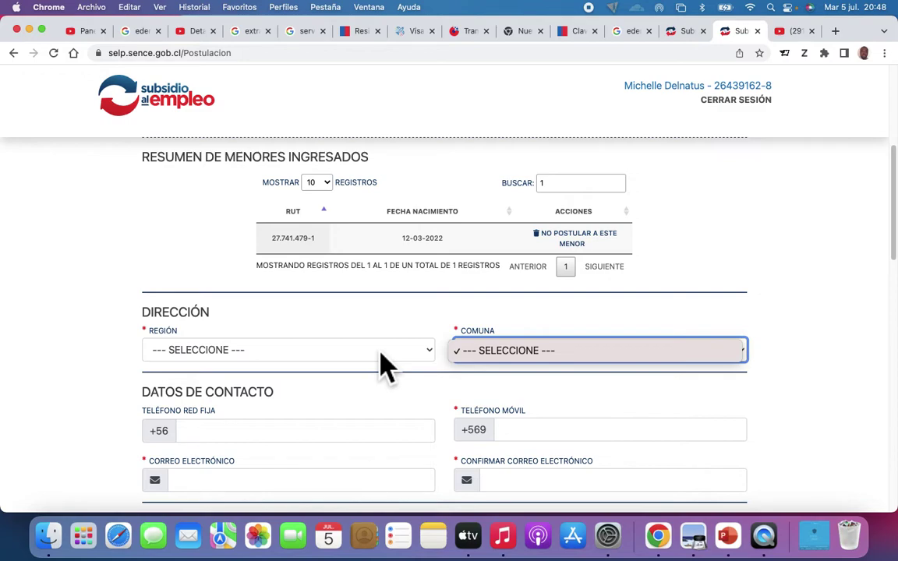
left_click(503, 357)
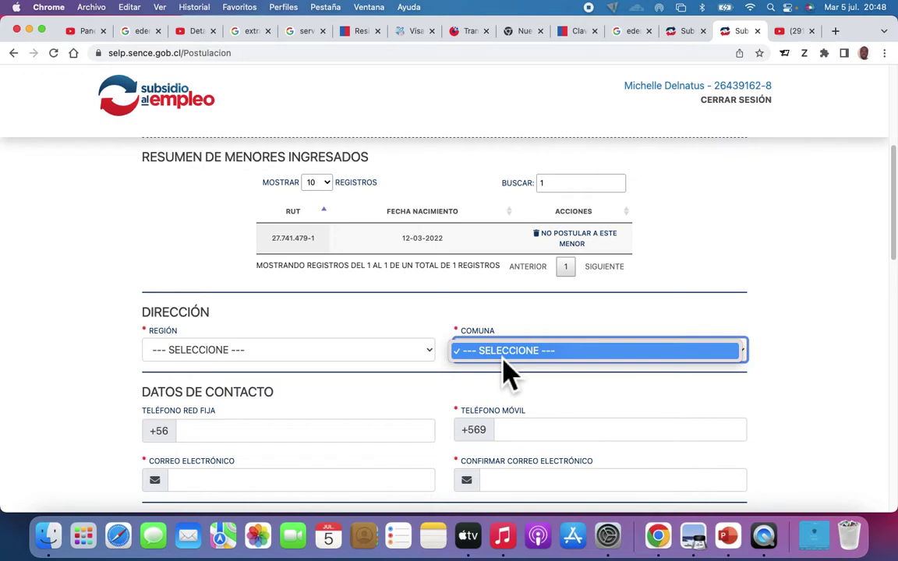
left_click(502, 360)
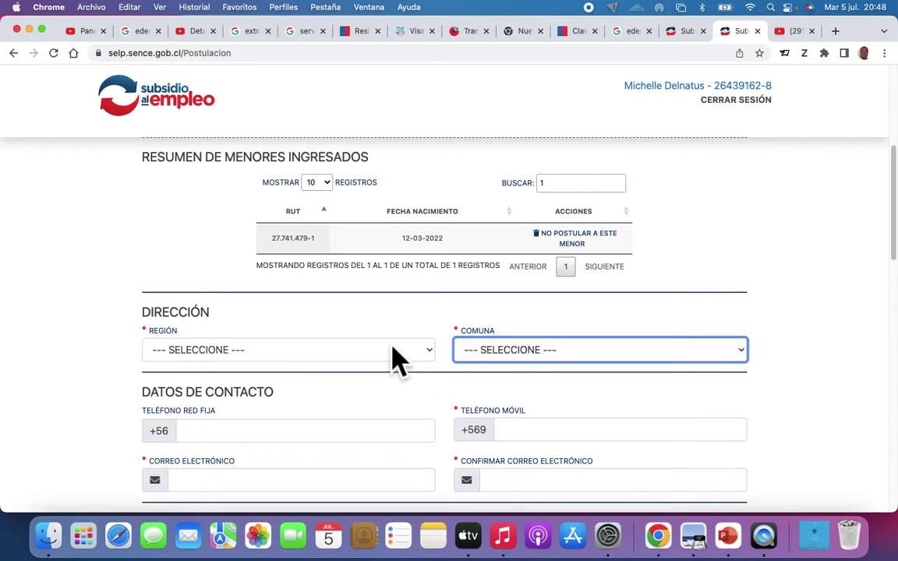
Step: Choose REGIÓN METROPOLITANA DE SANTIAGO as region and MACUL as comuna
left_click(393, 348)
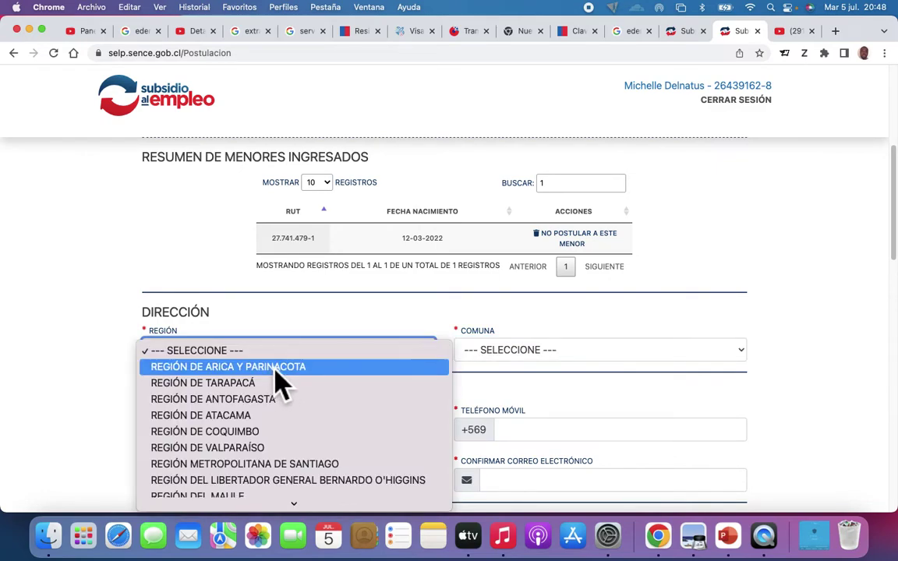
left_click(274, 466)
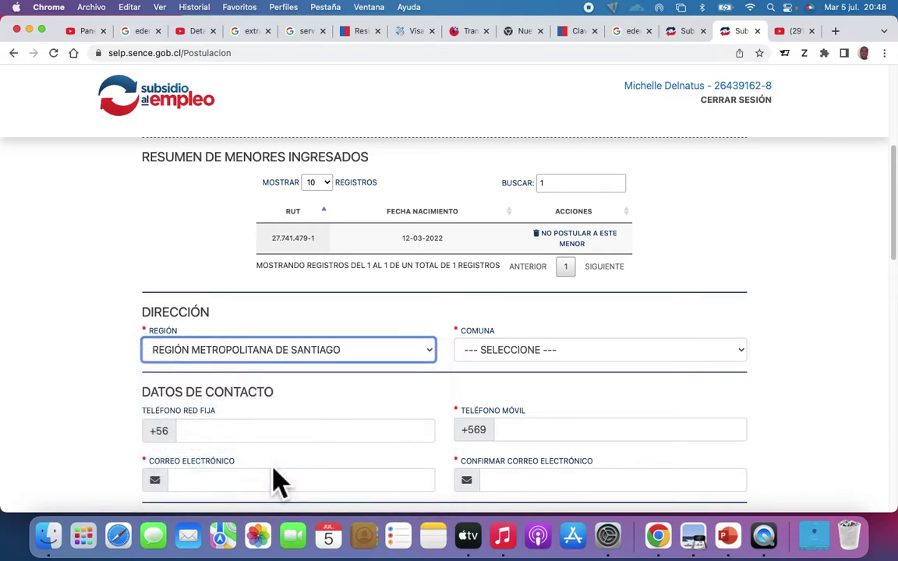
left_click(658, 371)
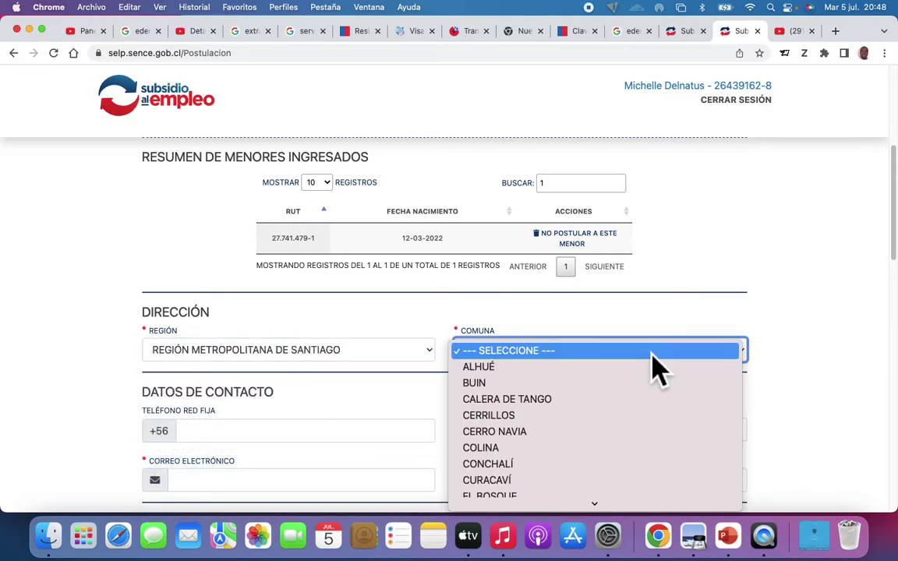
scroll(521, 490, "down", 10)
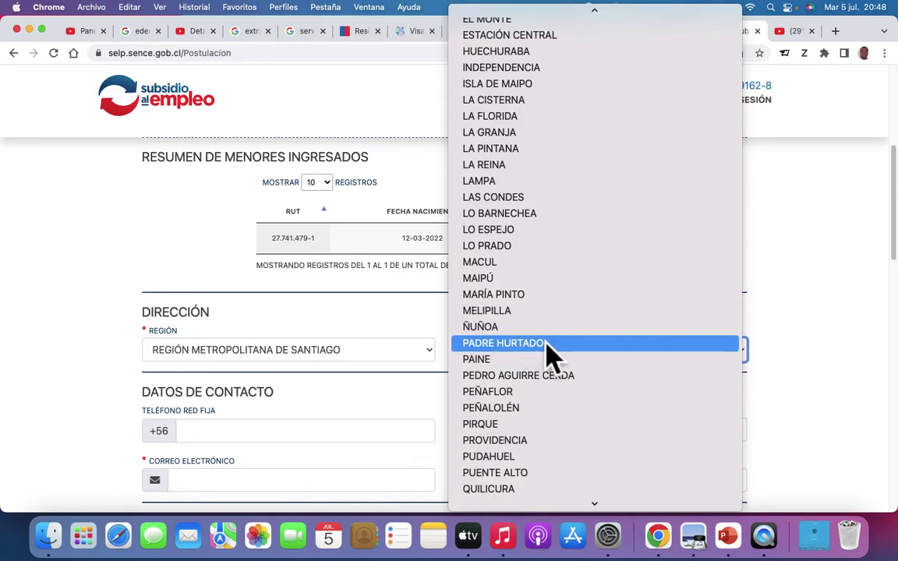
left_click(514, 264)
scroll(465, 417, "down", 2)
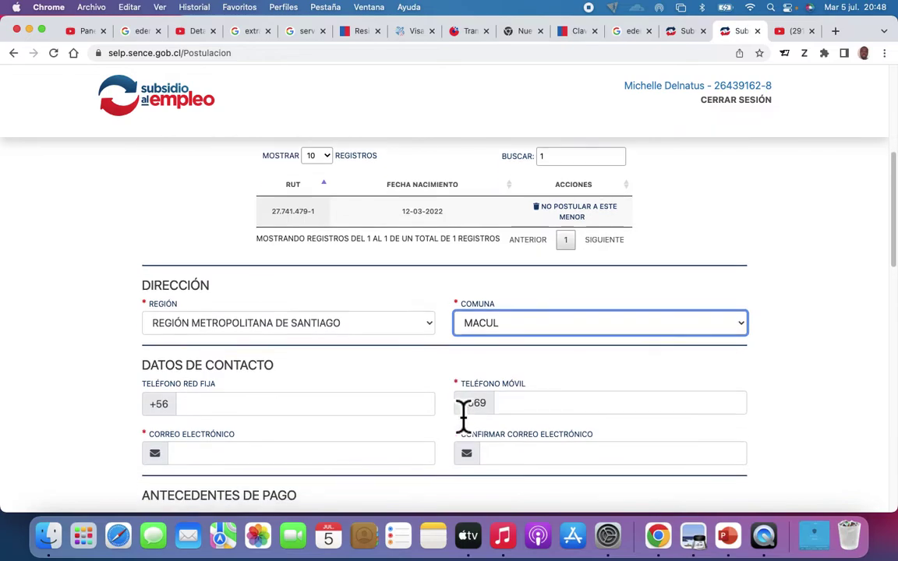
scroll(289, 366, "down", 1)
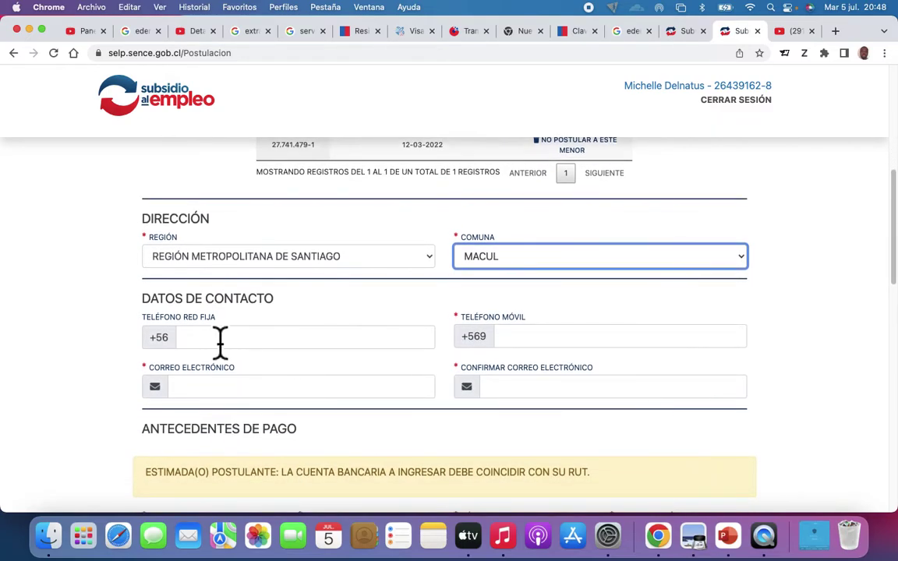
Step: Step through the phone and e-mail contact fields down to Antecedentes de Pago
left_click(230, 347)
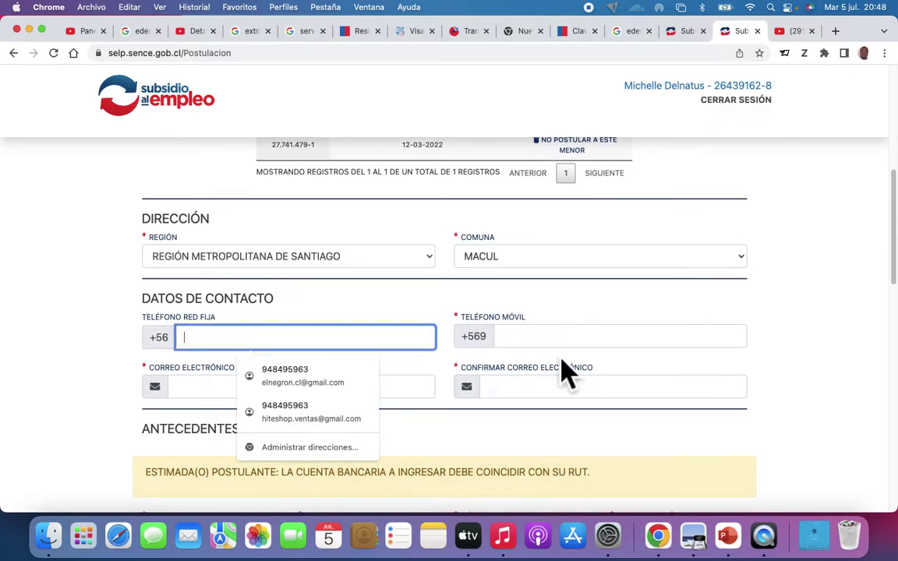
left_click(537, 348)
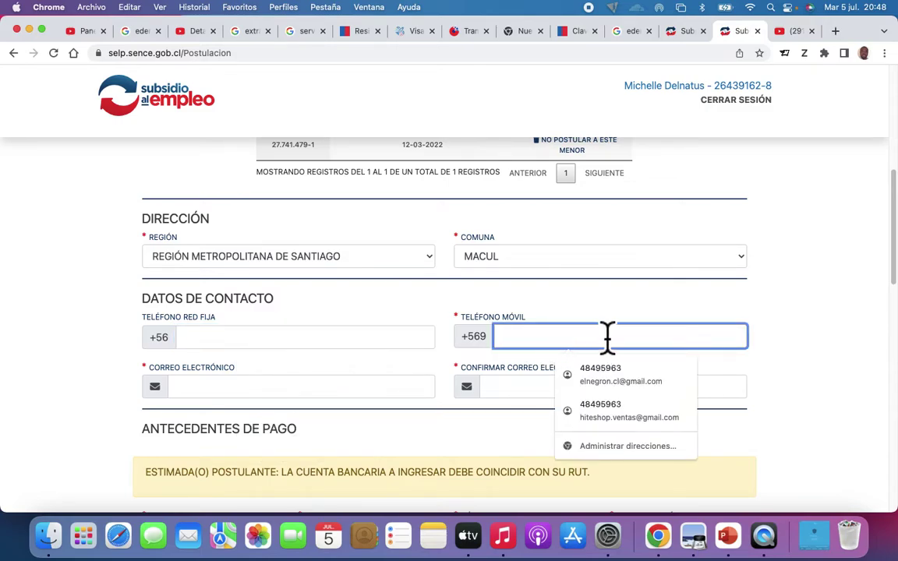
scroll(563, 350, "down", 1)
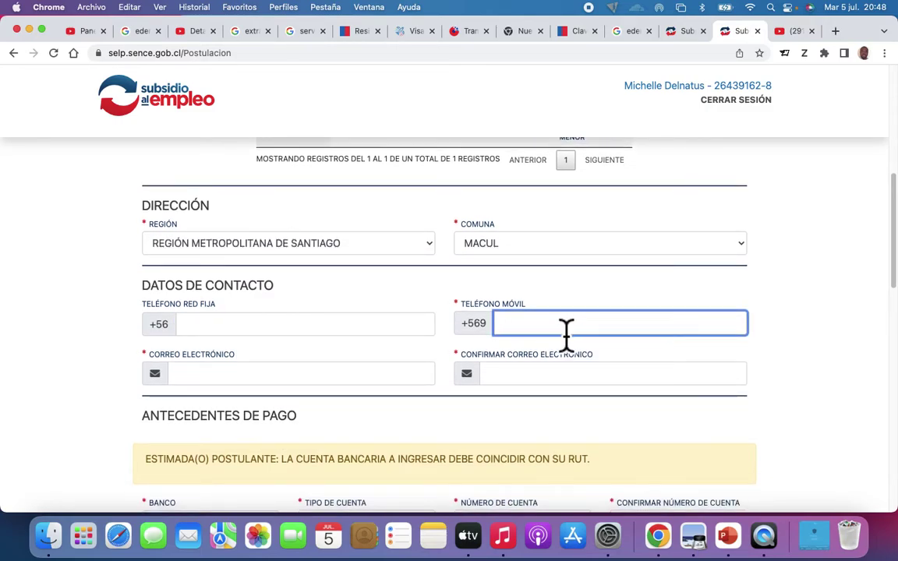
scroll(291, 421, "down", 2)
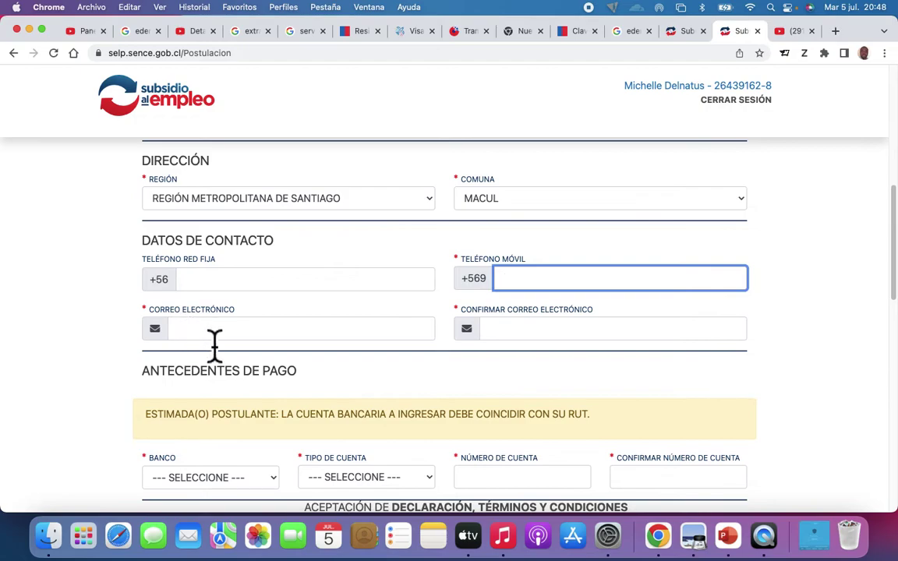
left_click(219, 335)
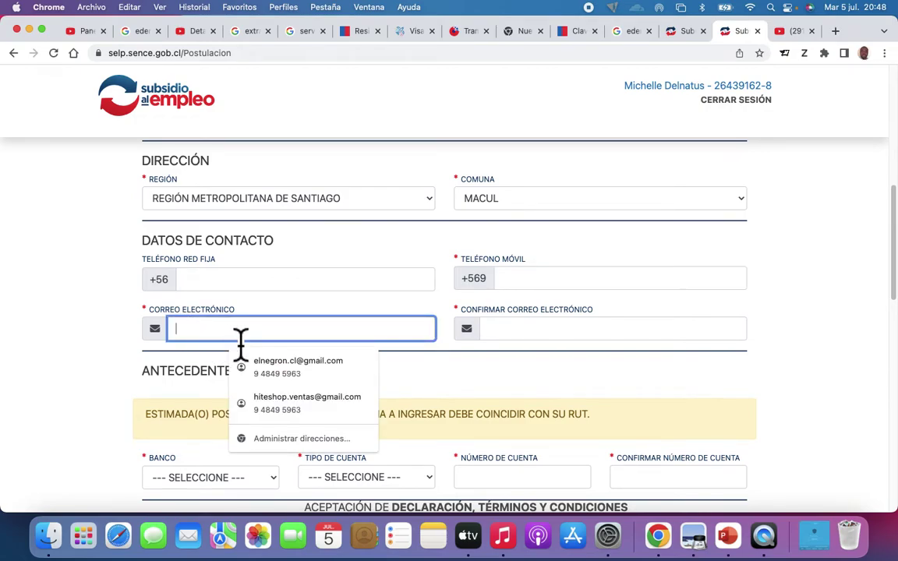
left_click(524, 344)
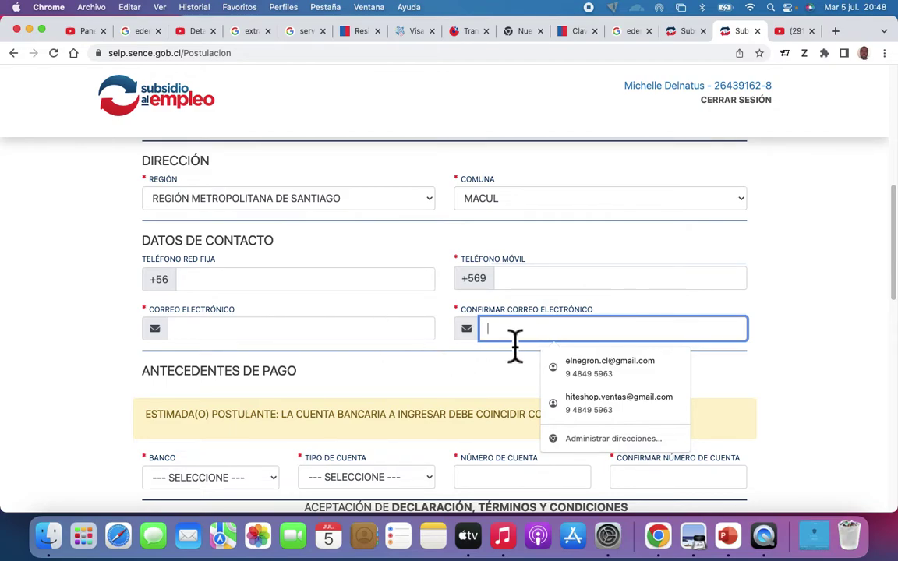
scroll(515, 344, "down", 5)
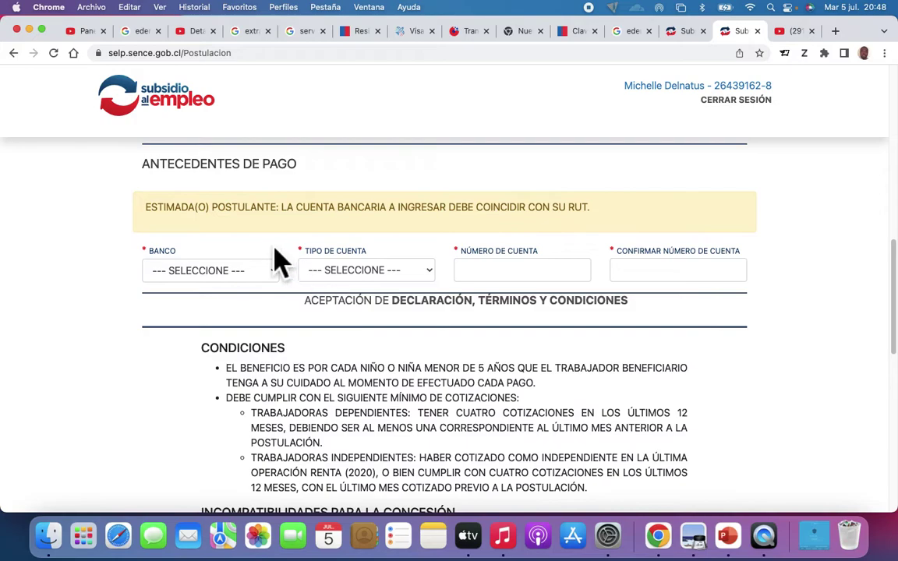
Step: Choose BANCO ESTADO as the bank and CUENTA RUT as the account type
left_click(275, 270)
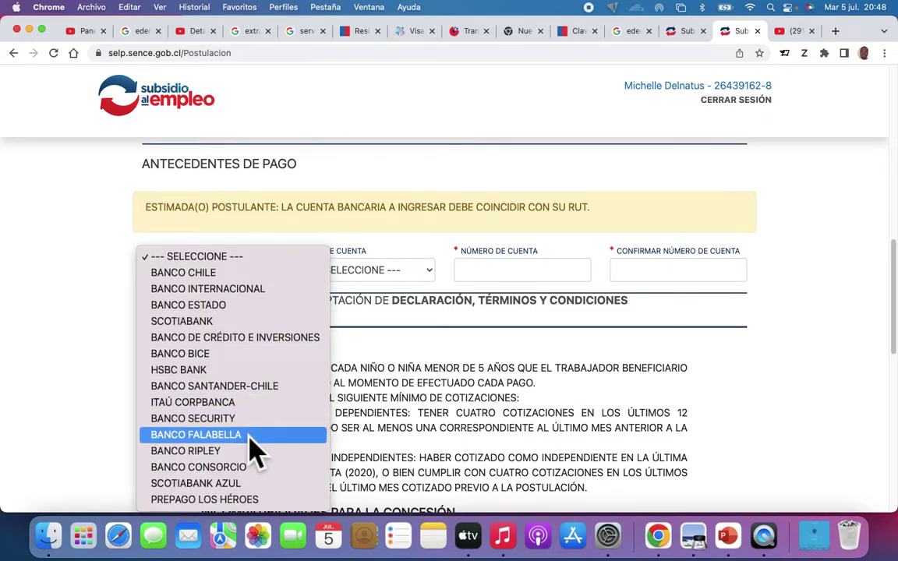
left_click(223, 307)
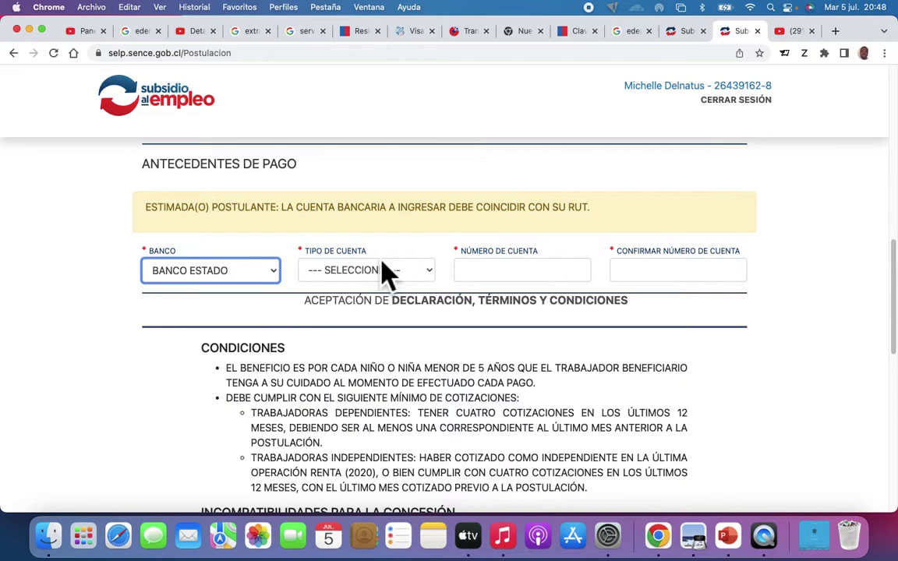
left_click(432, 277)
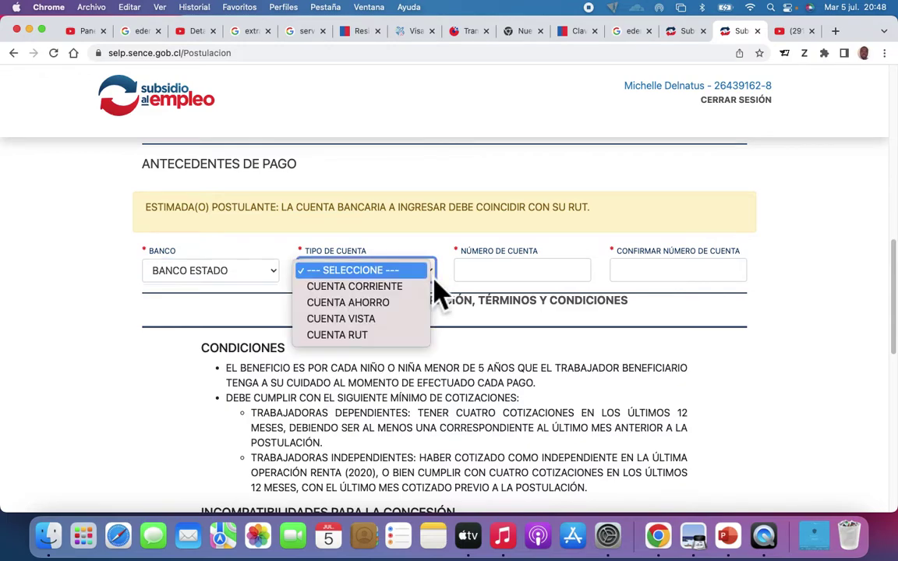
left_click(363, 335)
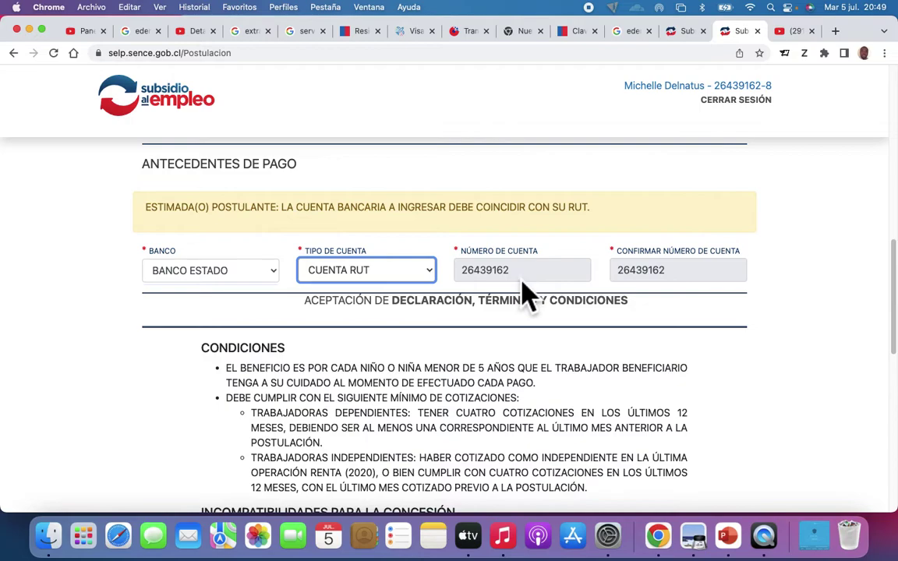
Step: Keep BANCO ESTADO, try CUENTA VISTA, then switch the account type back to CUENTA RUT
scroll(524, 294, "down", 1)
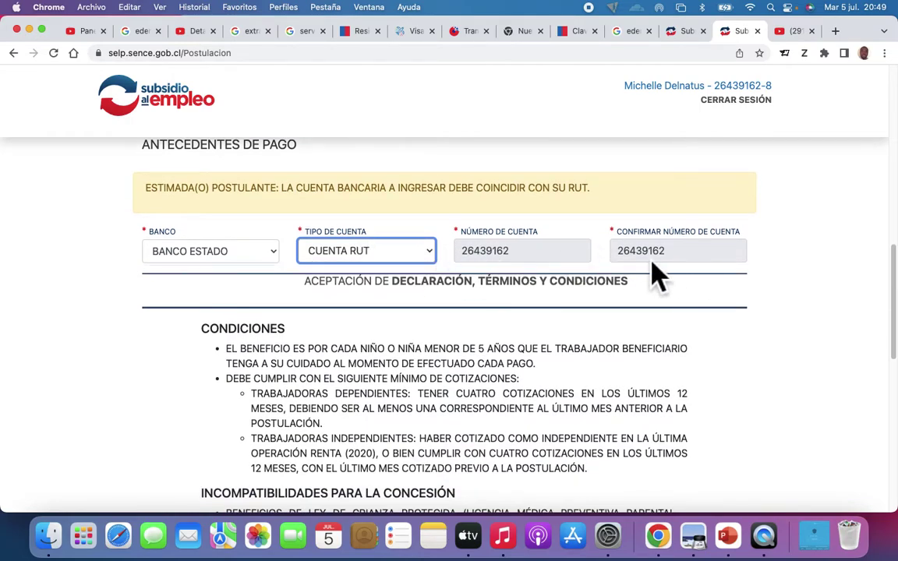
left_click(271, 256)
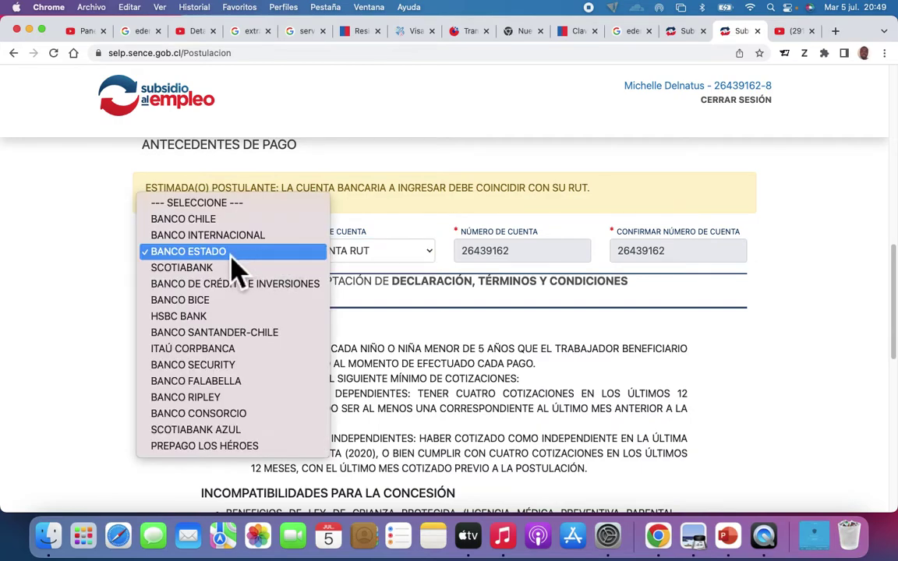
left_click(232, 257)
left_click(425, 255)
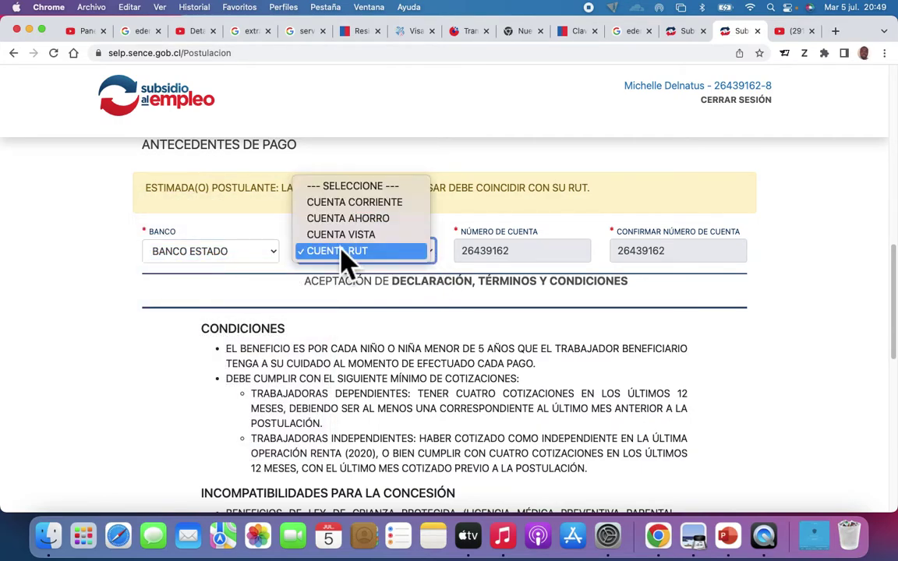
left_click(367, 235)
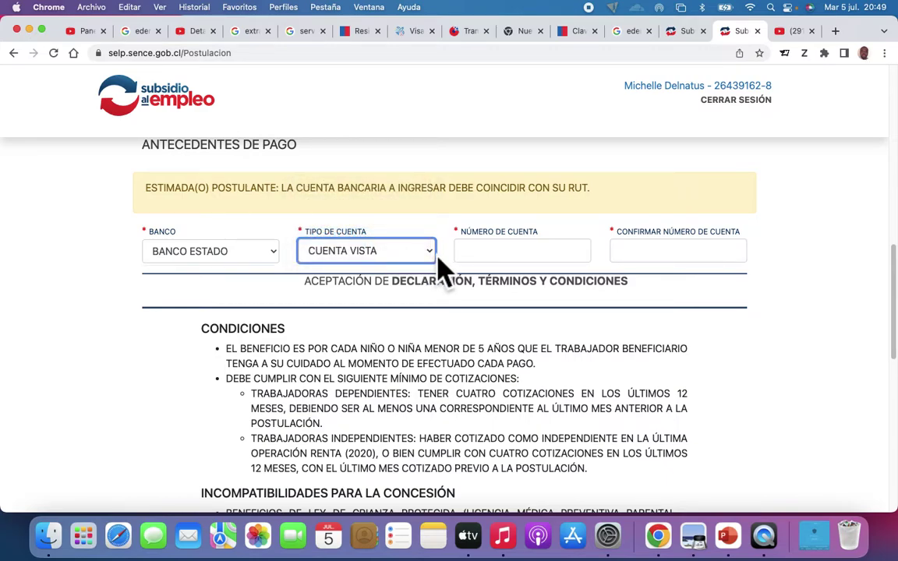
left_click(490, 257)
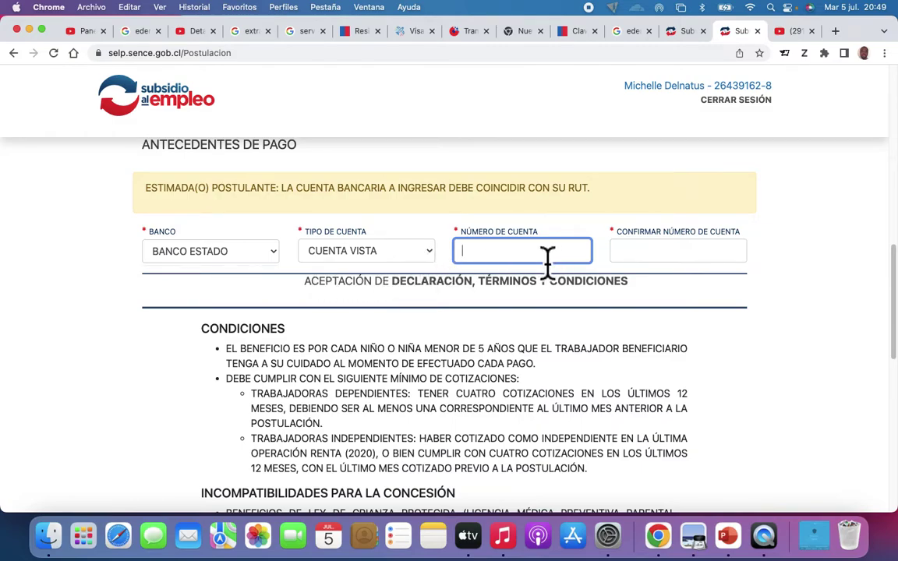
left_click(428, 257)
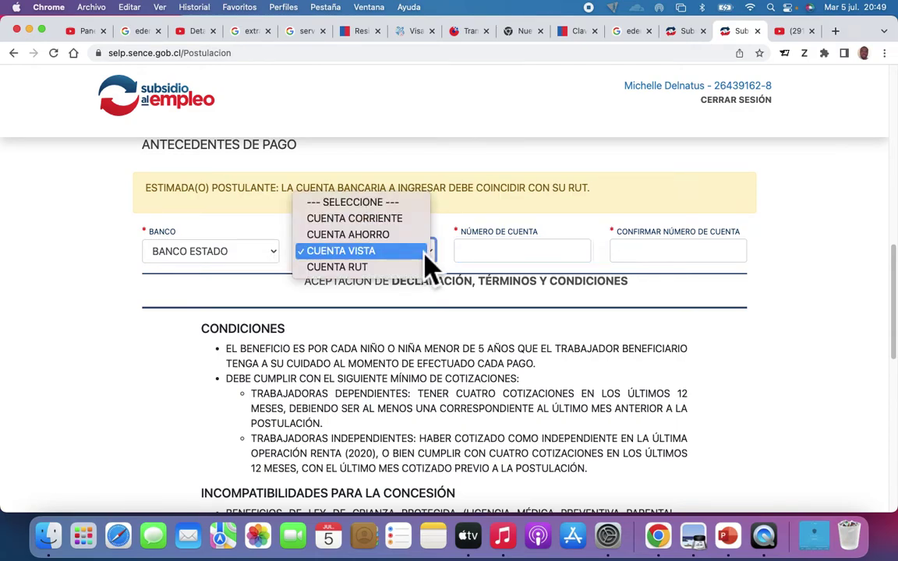
left_click(351, 267)
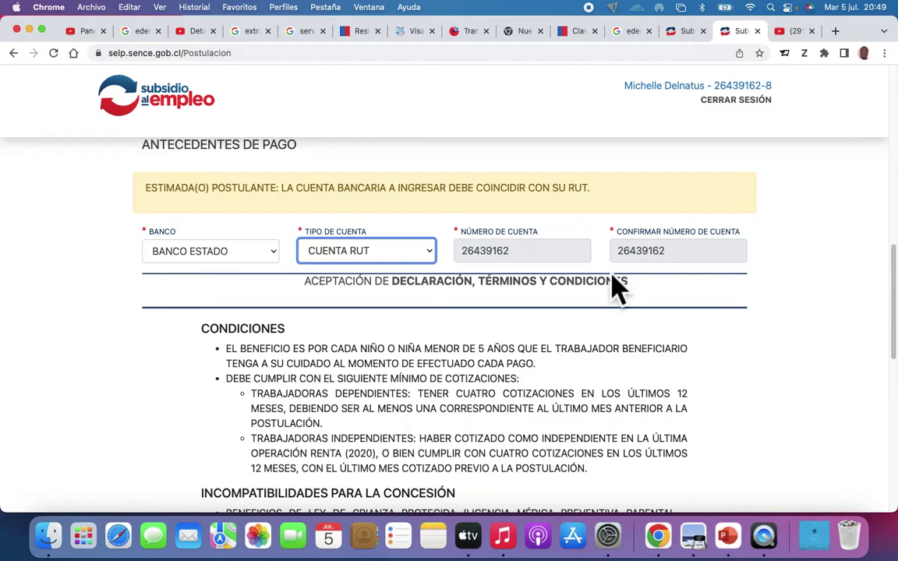
Step: Tick 'Acepto declaración, términos y condiciones' at the bottom of the form
scroll(407, 365, "down", 3)
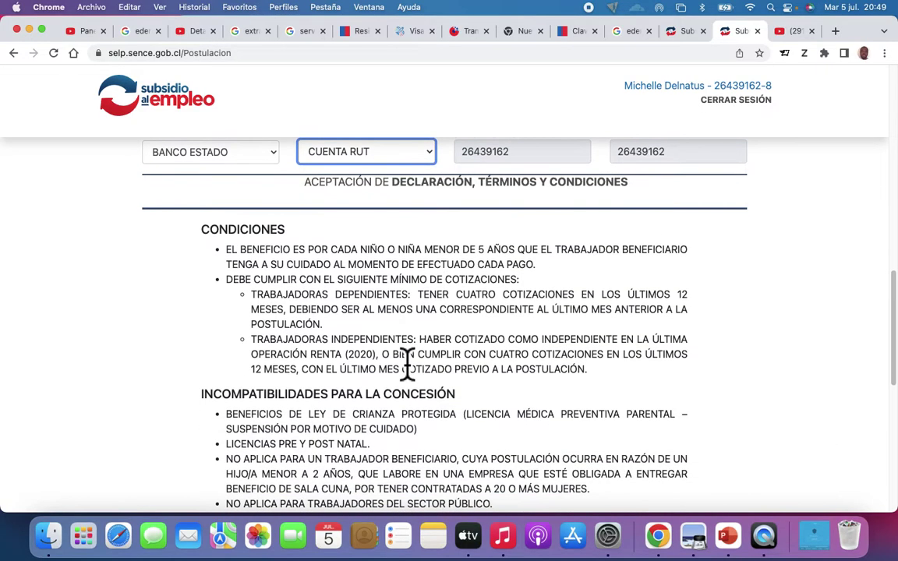
scroll(407, 365, "down", 3)
scroll(407, 364, "up", 6)
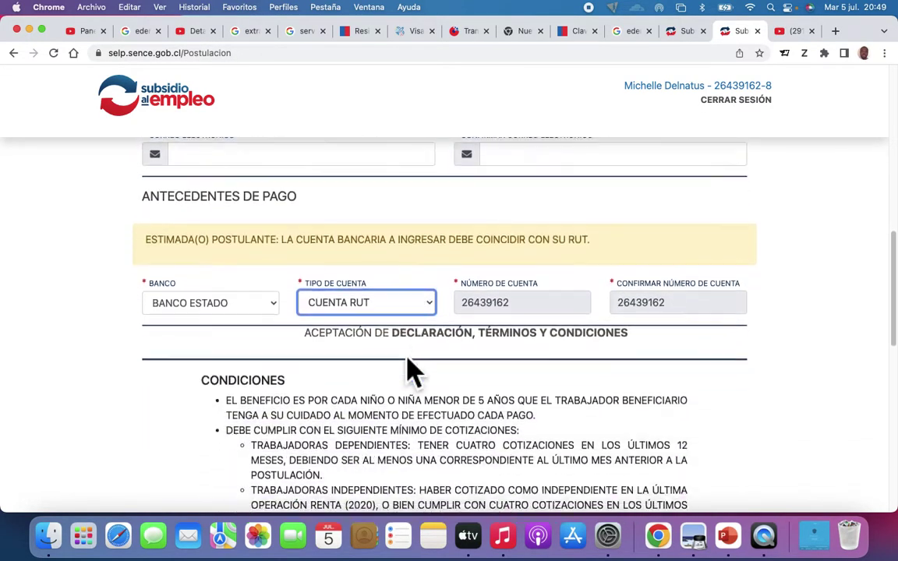
scroll(407, 365, "down", 15)
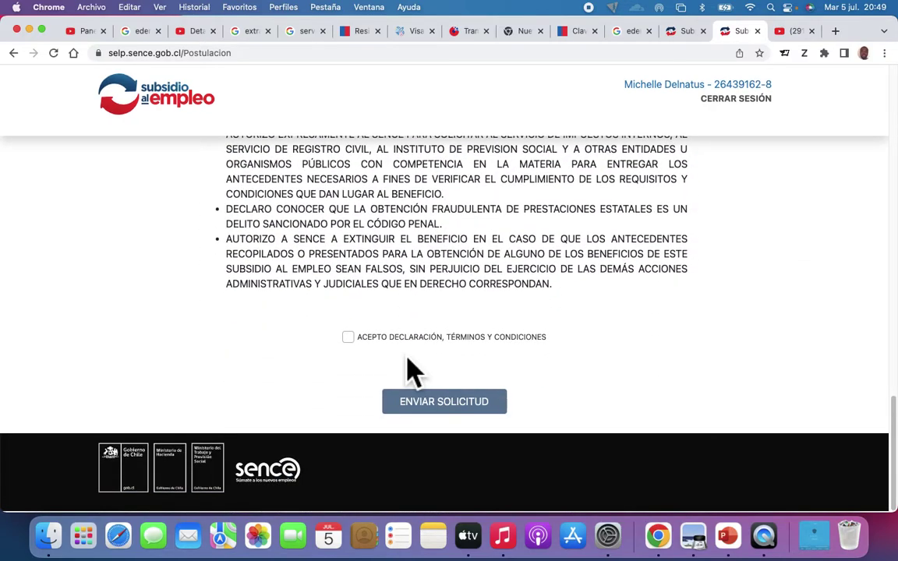
left_click(348, 338)
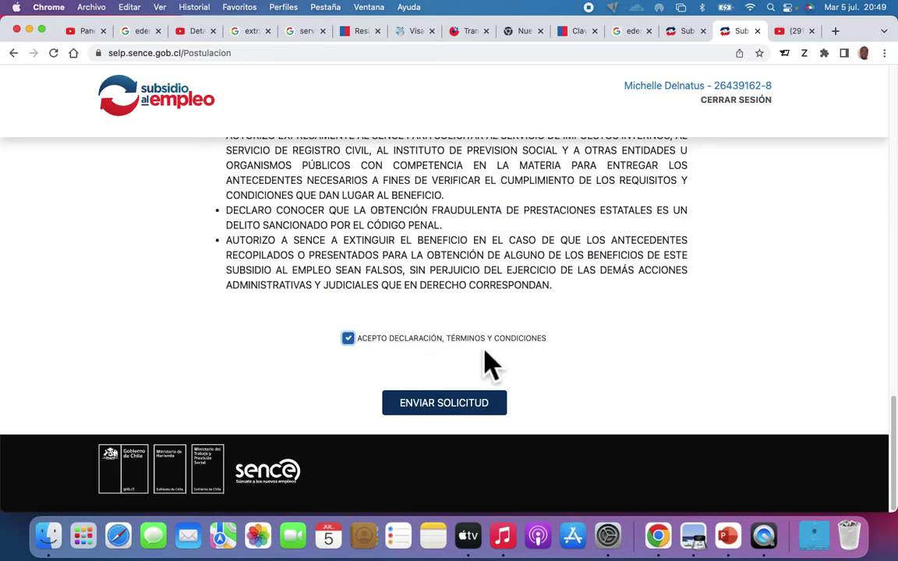
scroll(507, 366, "up", 1)
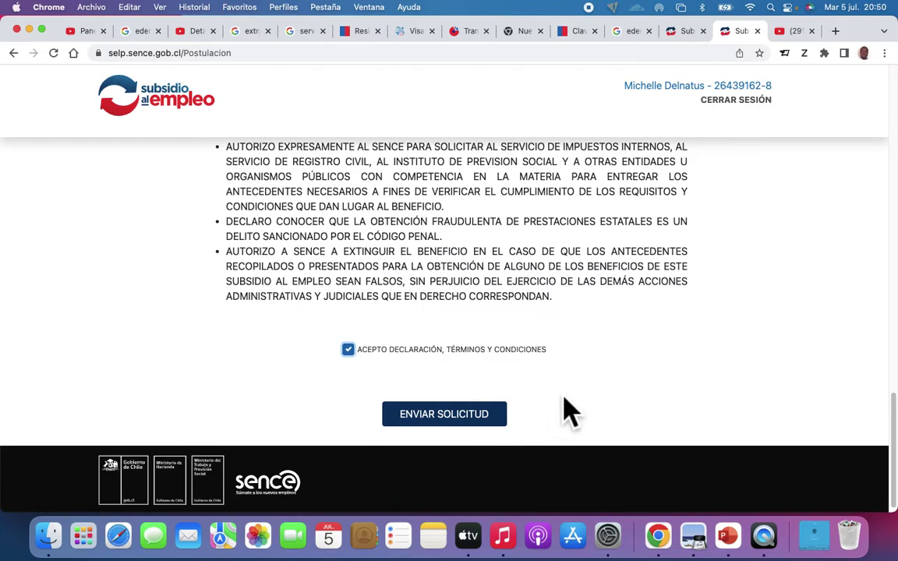
scroll(545, 421, "up", 2)
scroll(573, 421, "up", 20)
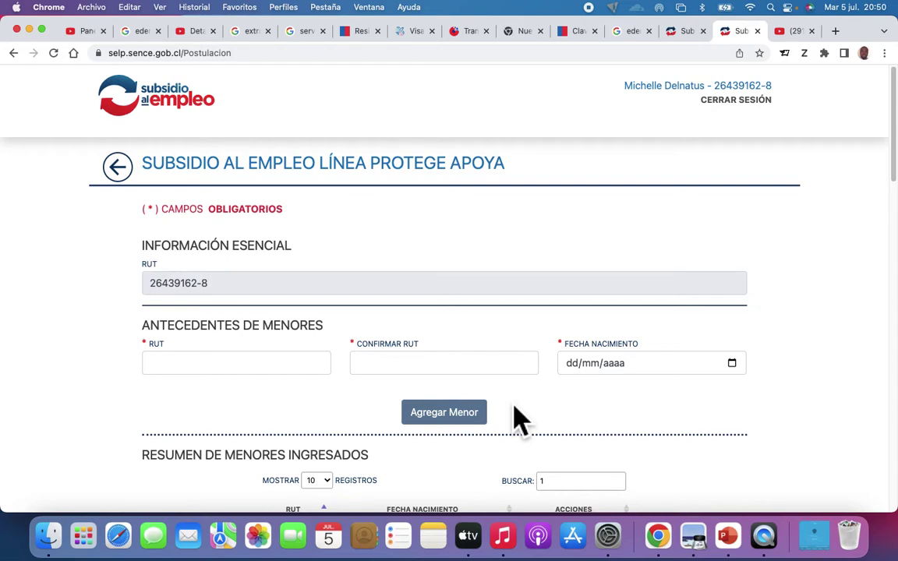
scroll(515, 418, "down", 1)
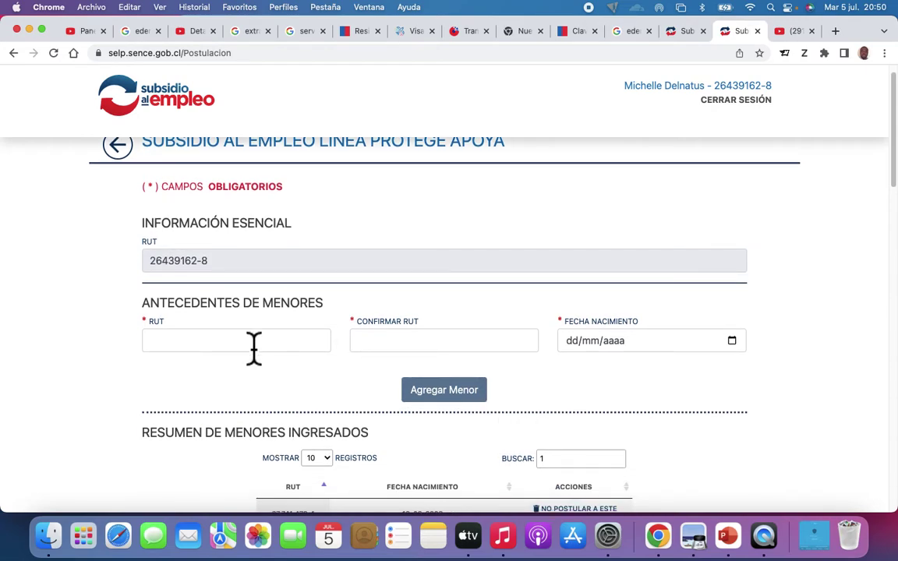